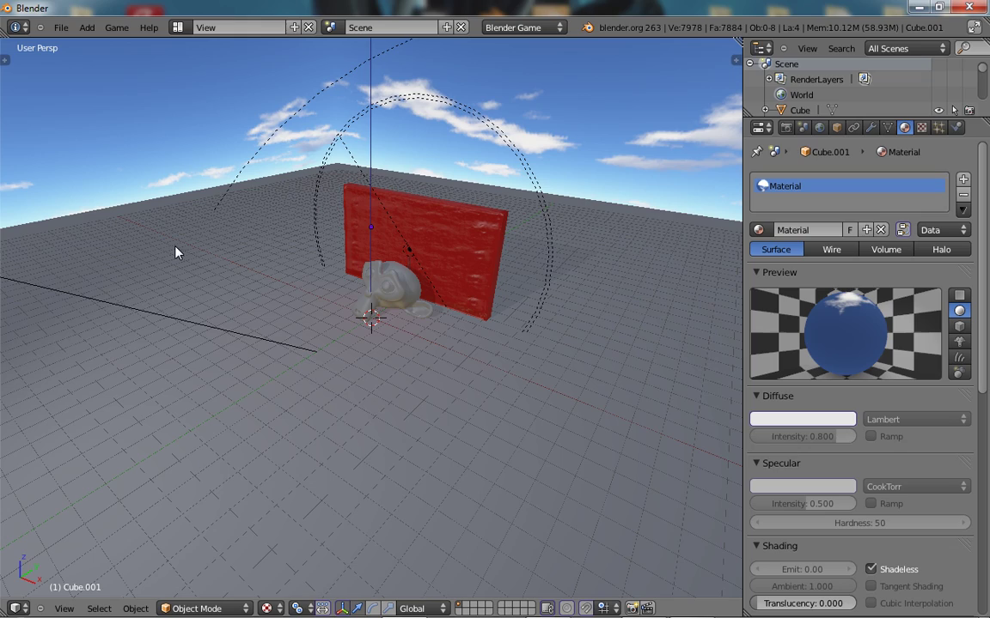
Add a cube to the scene and move it out in front of the monkey head, raised above the floor.
scroll(446, 340, up, 5)
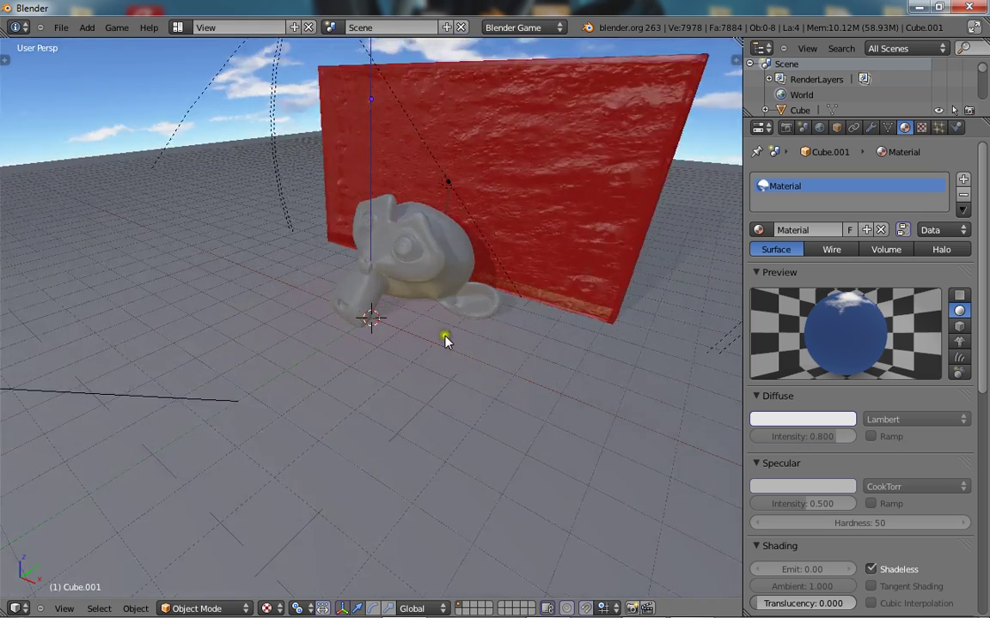
scroll(435, 336, down, 2)
middle_drag(274, 250, 323, 270)
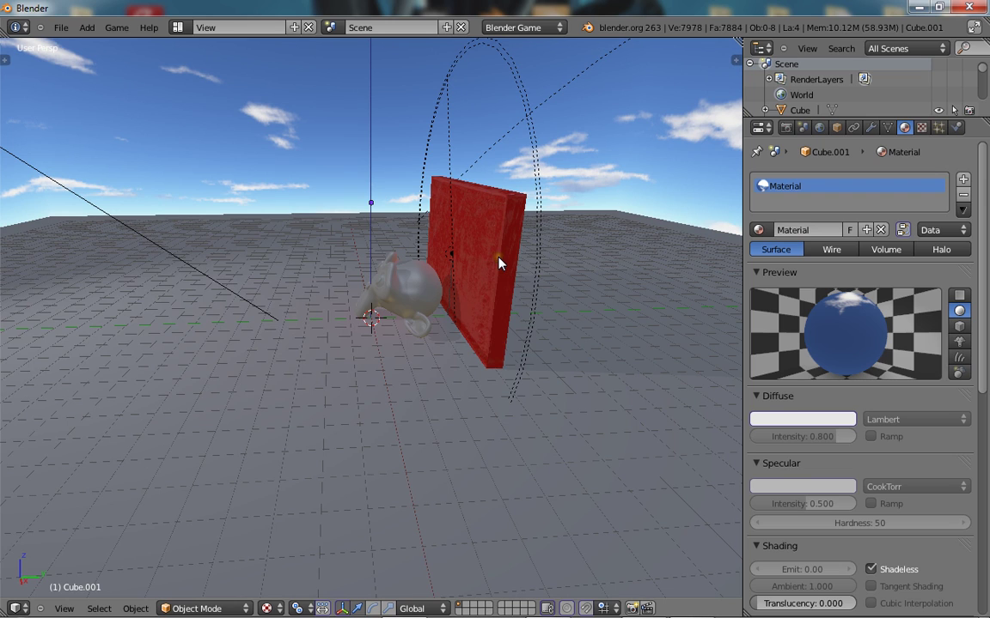
middle_drag(250, 247, 368, 284)
key(shift+a)
mouse_move(369, 283)
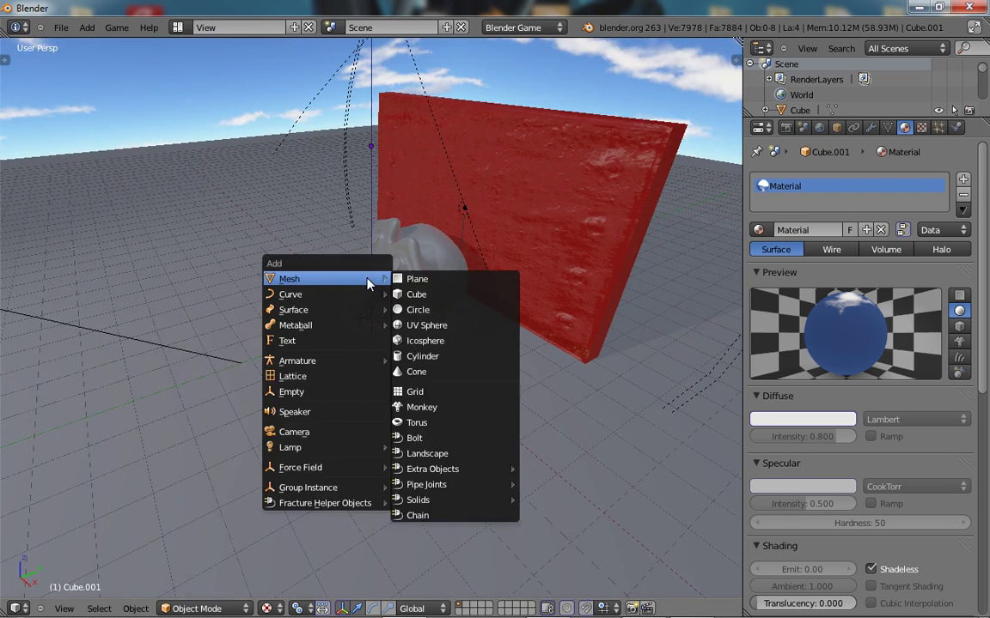
click(420, 290)
drag(404, 304, 284, 346)
drag(250, 306, 246, 268)
Create a new material for the cube.
scroll(304, 335, up, 2)
middle_drag(304, 340, 366, 324)
scroll(168, 336, up, 1)
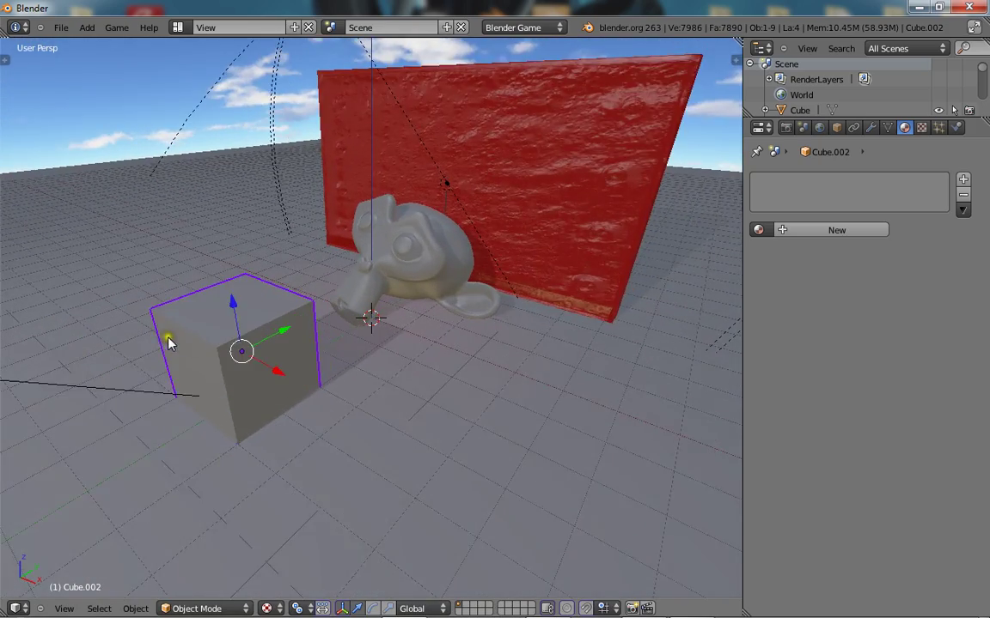
scroll(193, 341, up, 2)
scroll(188, 341, down, 2)
middle_drag(129, 359, 219, 344)
scroll(292, 320, up, 1)
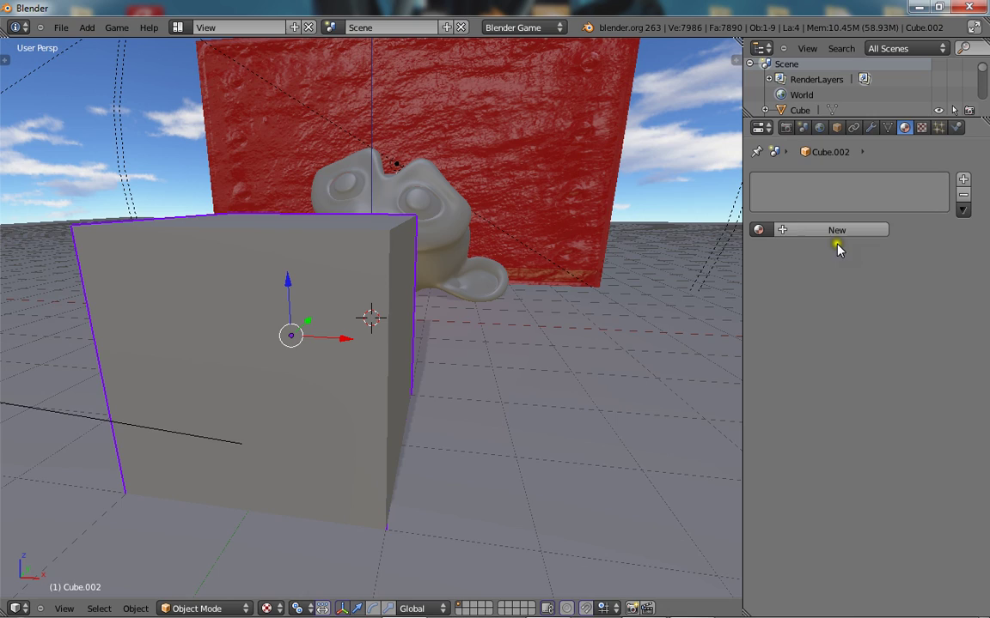
click(806, 229)
Add a plane and place it level with the cube's top face, extending from its edge towards the monkey head.
scroll(524, 236, down, 2)
middle_drag(524, 237, 383, 283)
scroll(383, 283, up, 1)
key(shift+a)
mouse_move(384, 282)
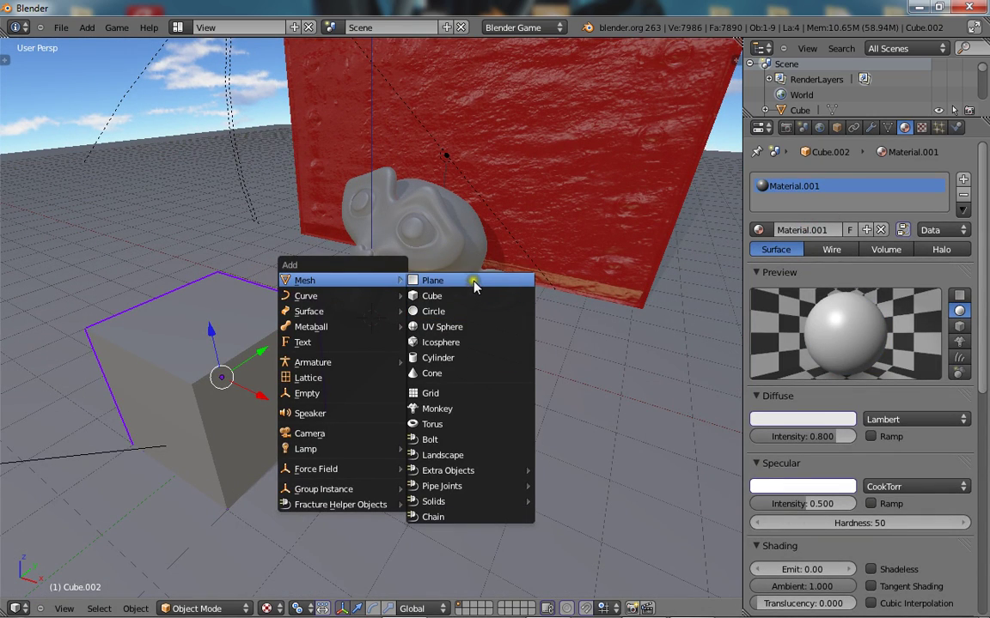
click(473, 282)
middle_drag(473, 285, 271, 323)
ctrl+drag(400, 298, 295, 197)
middle_drag(440, 262, 373, 299)
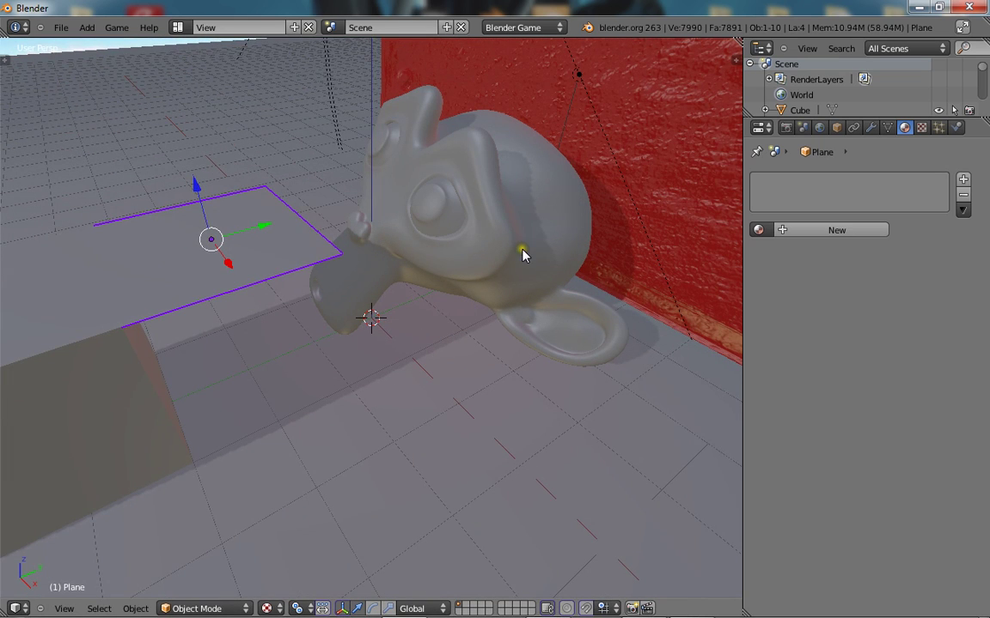
Apply the plane's rotation and scale, and its location.
middle_drag(53, 320, 353, 313)
key(ctrl+a)
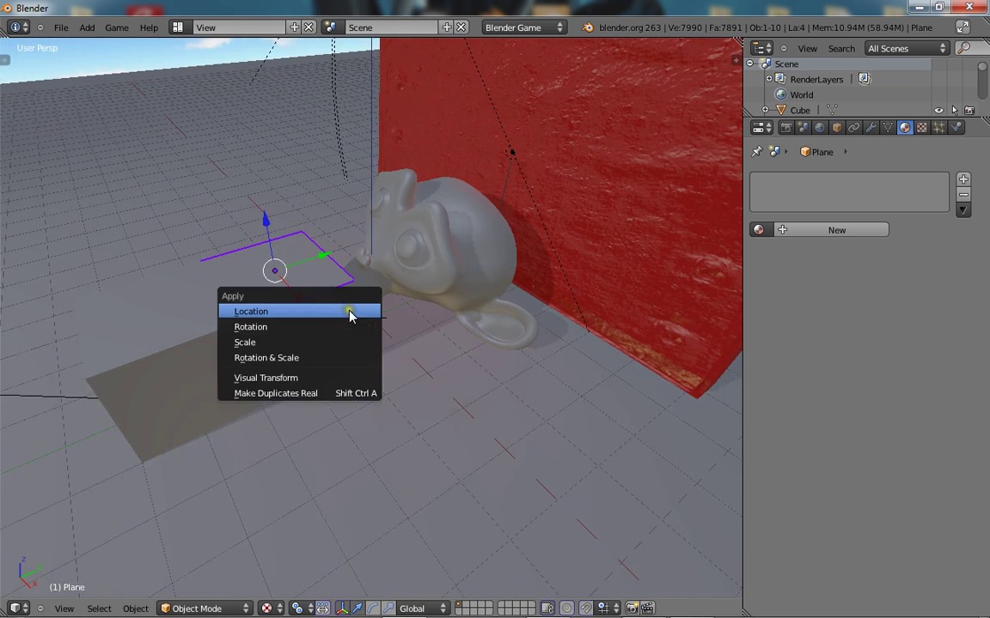
click(302, 359)
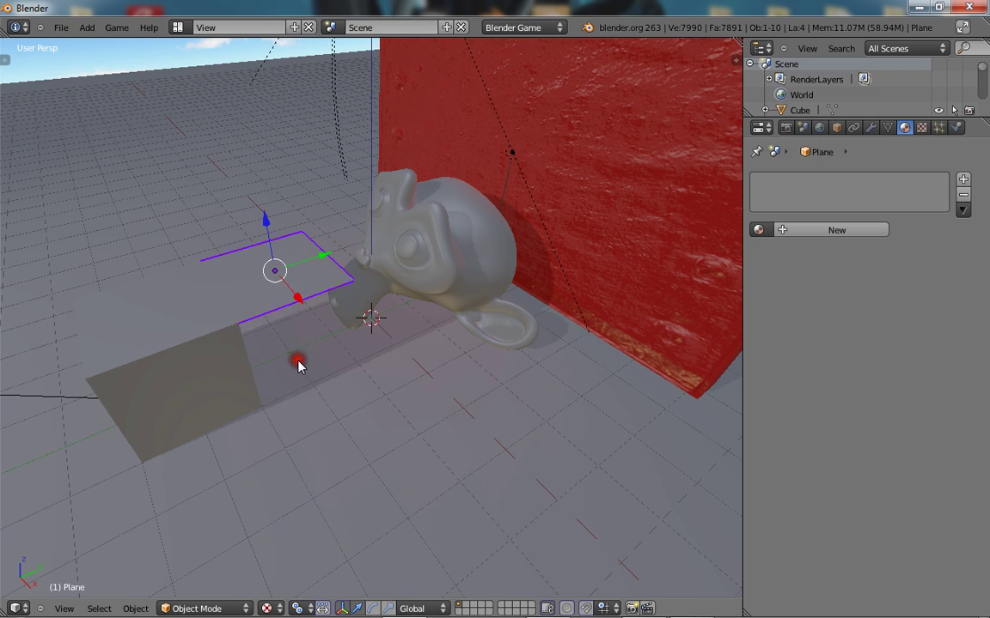
key(ctrl+a)
click(257, 314)
scroll(419, 293, up, 3)
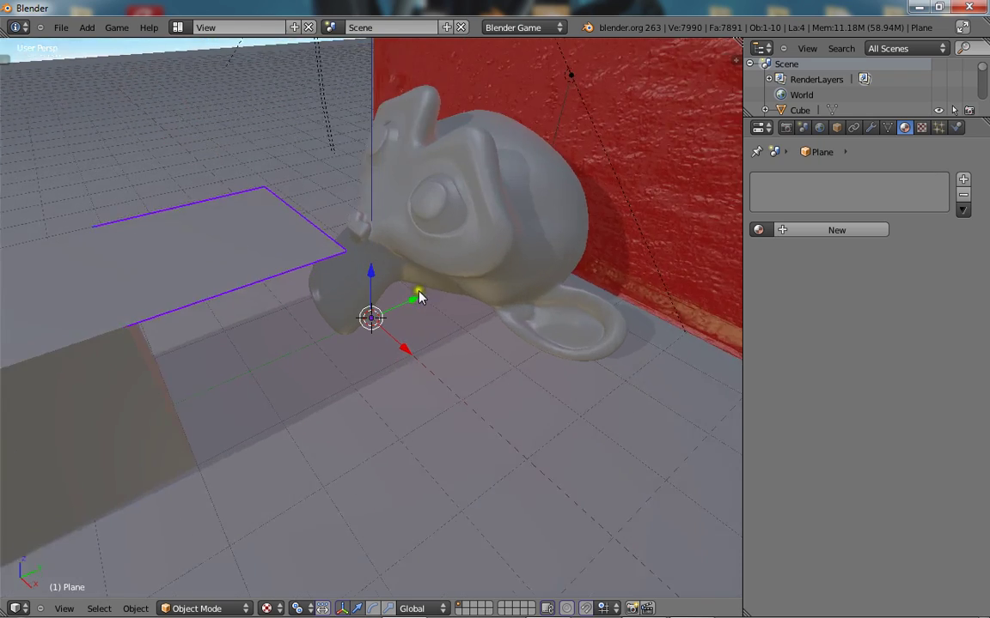
scroll(419, 294, down, 3)
middle_drag(419, 294, 270, 270)
right_click(174, 291)
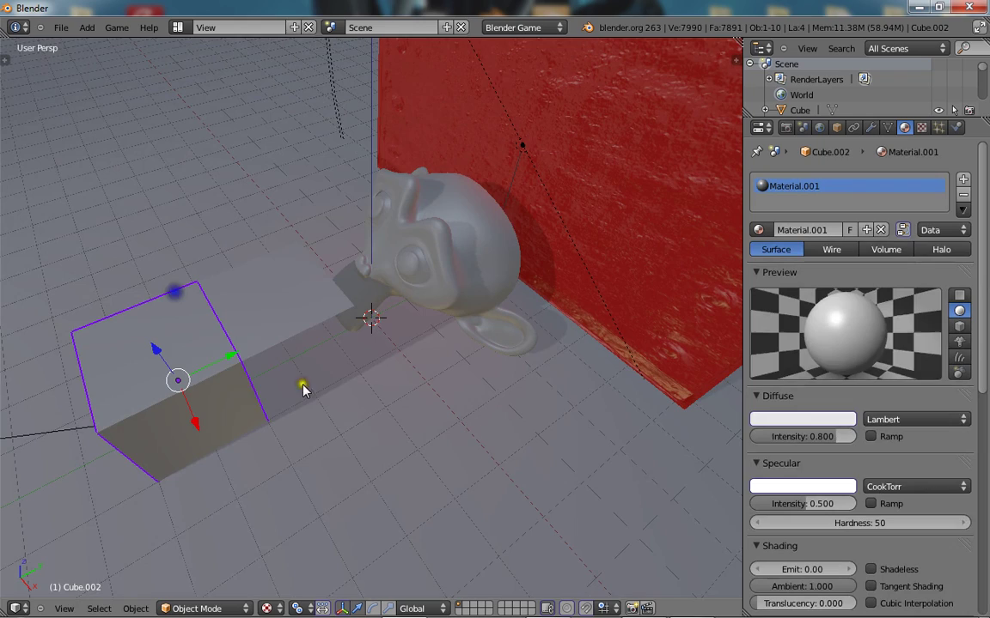
right_click(232, 294)
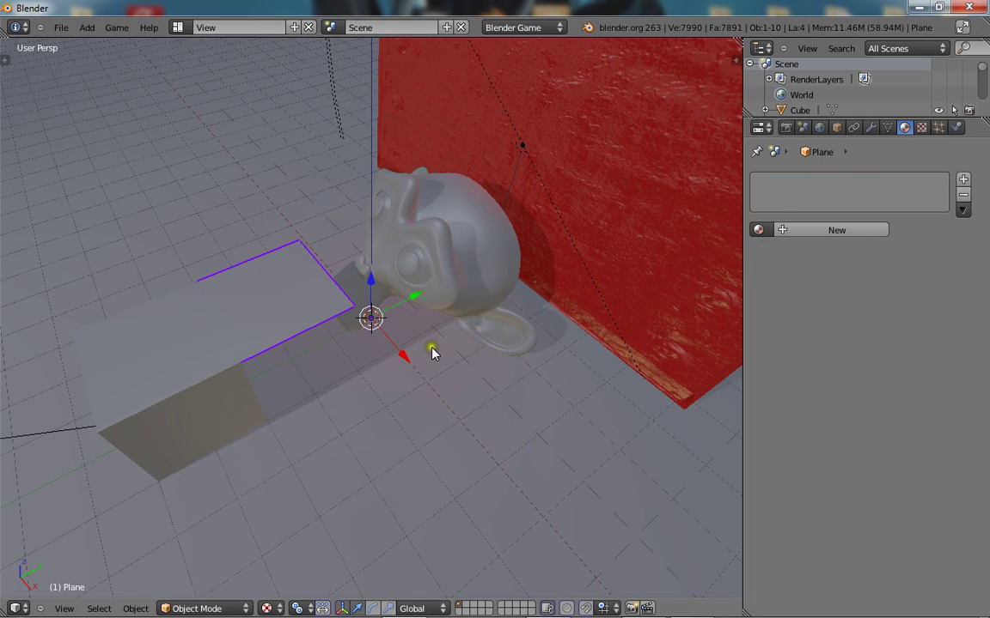
middle_drag(359, 270, 399, 292)
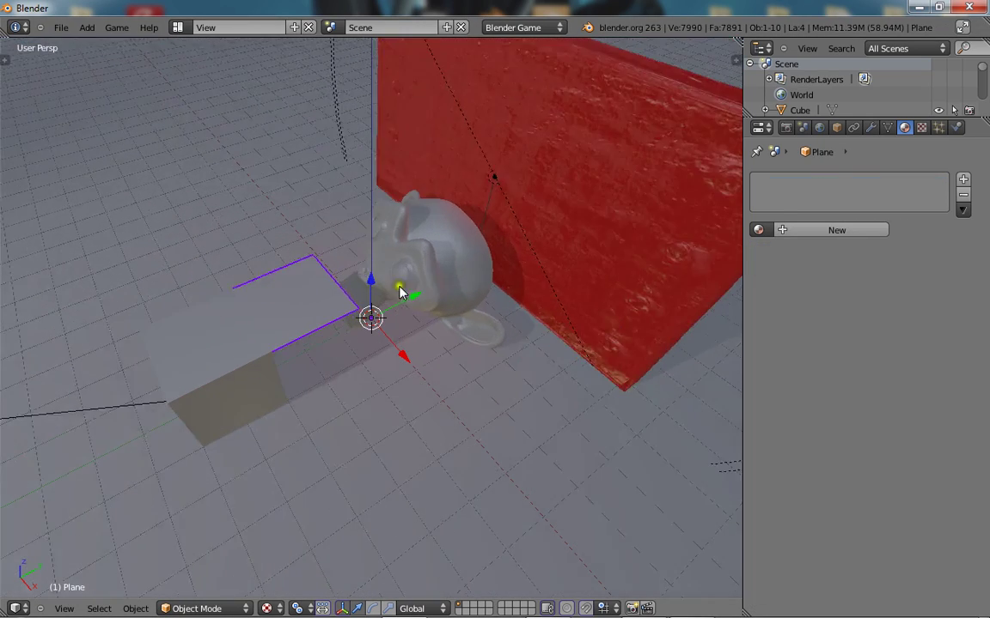
middle_drag(116, 345, 217, 353)
right_click(219, 352)
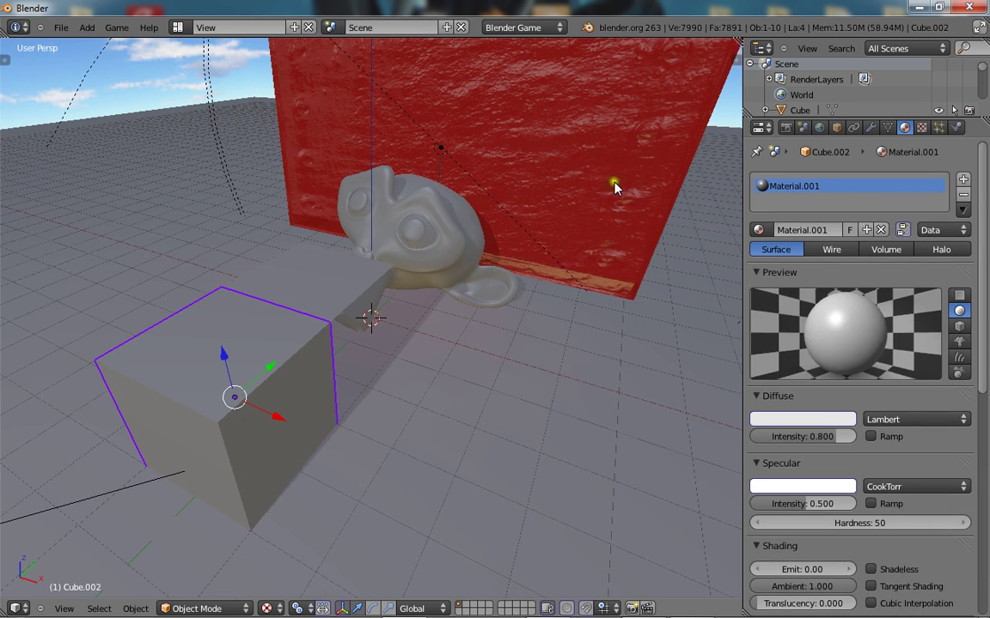
Assign the existing Wall material to the plane.
right_click(283, 247)
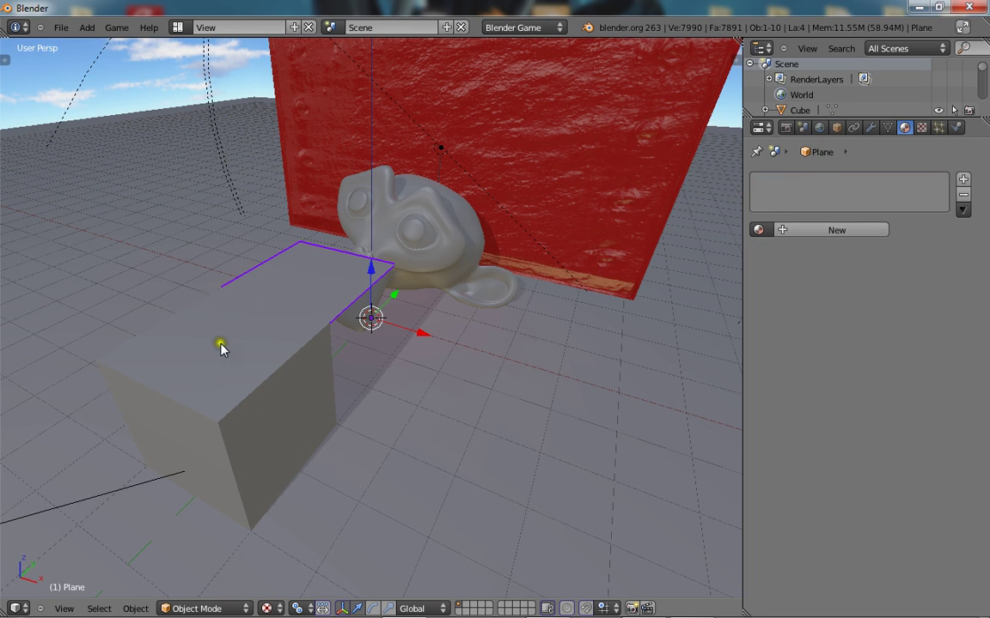
scroll(290, 297, up, 2)
click(758, 230)
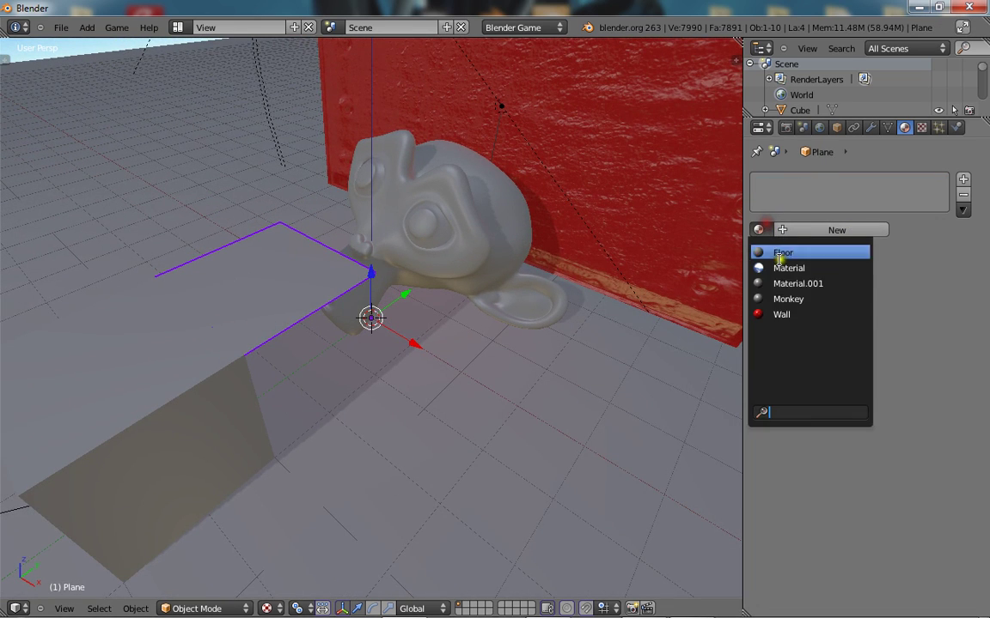
click(781, 314)
UV-unwrap the plane so the wall texture maps onto it.
scroll(309, 280, up, 2)
middle_drag(308, 280, 425, 307)
key(Tab)
key(u)
click(428, 287)
key(Tab)
Set the plane's physics type to Soft Body and enable its collision bounds with Triangle Mesh.
click(956, 127)
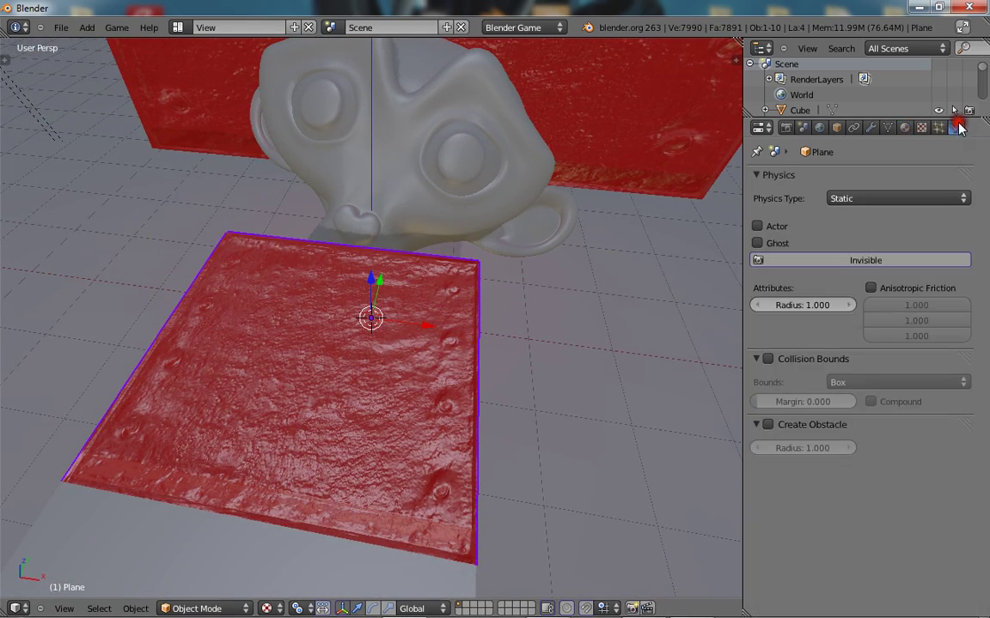
click(842, 197)
click(873, 116)
scroll(552, 347, down, 3)
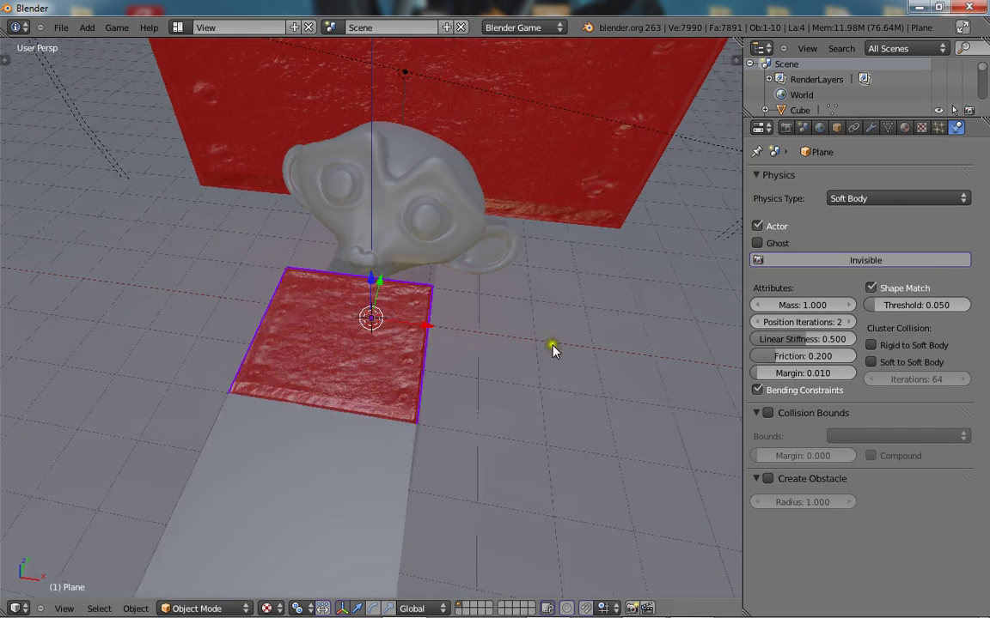
click(768, 413)
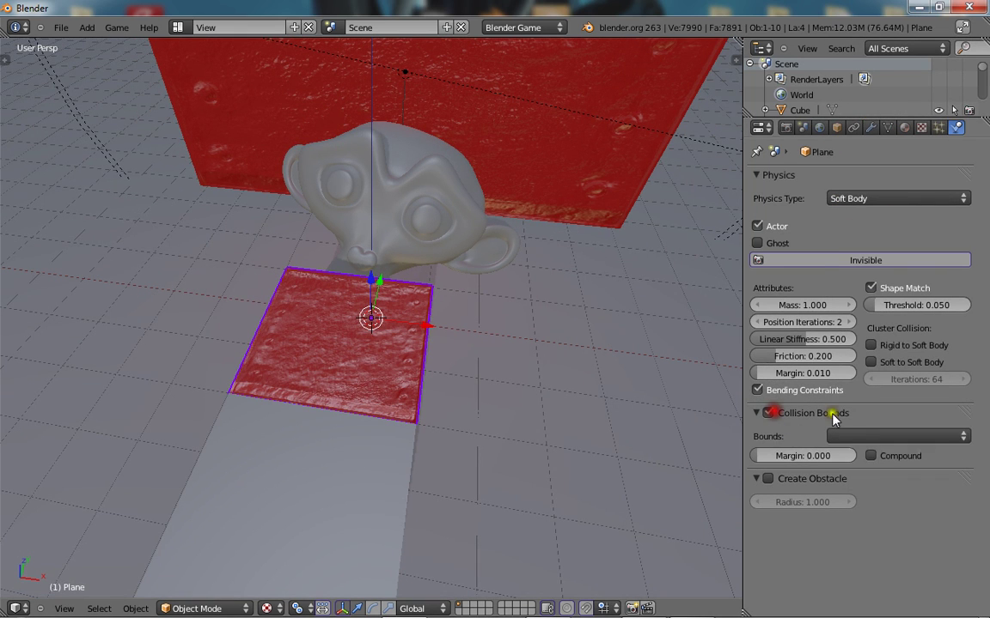
click(887, 436)
click(885, 423)
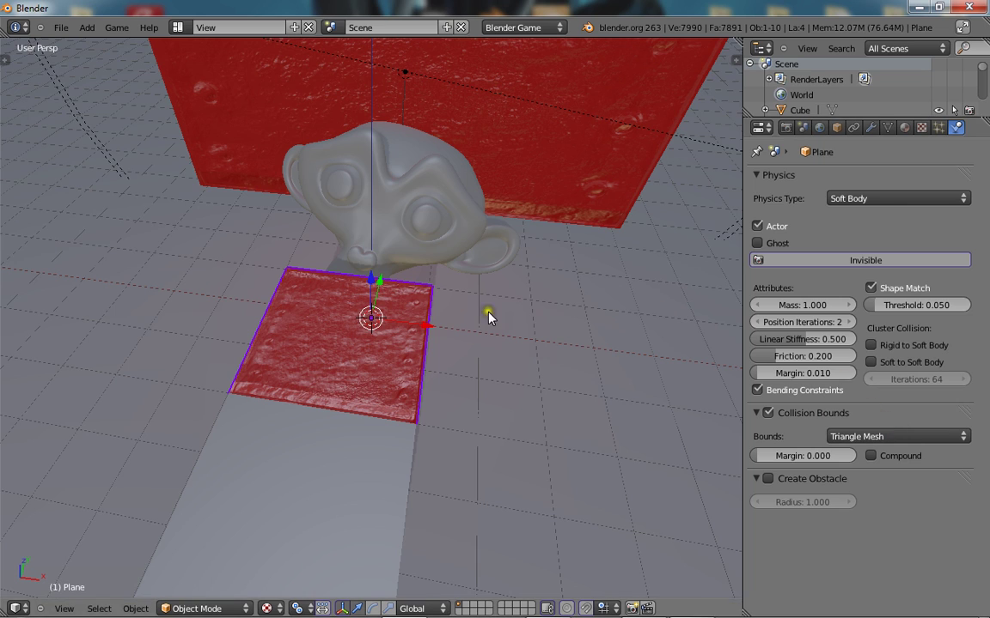
Set the plane's soft-body linear stiffness to 0.634 and disable Shape Match.
scroll(486, 312, up, 2)
mouse_move(807, 342)
mouse_down()
mouse_move(789, 341)
mouse_move(808, 343)
mouse_up()
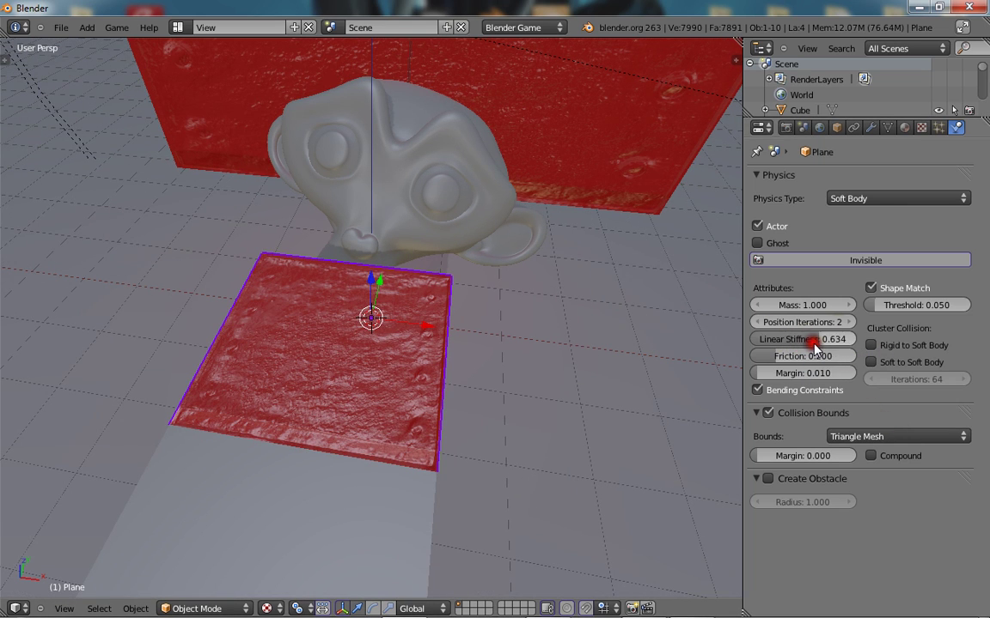
click(870, 289)
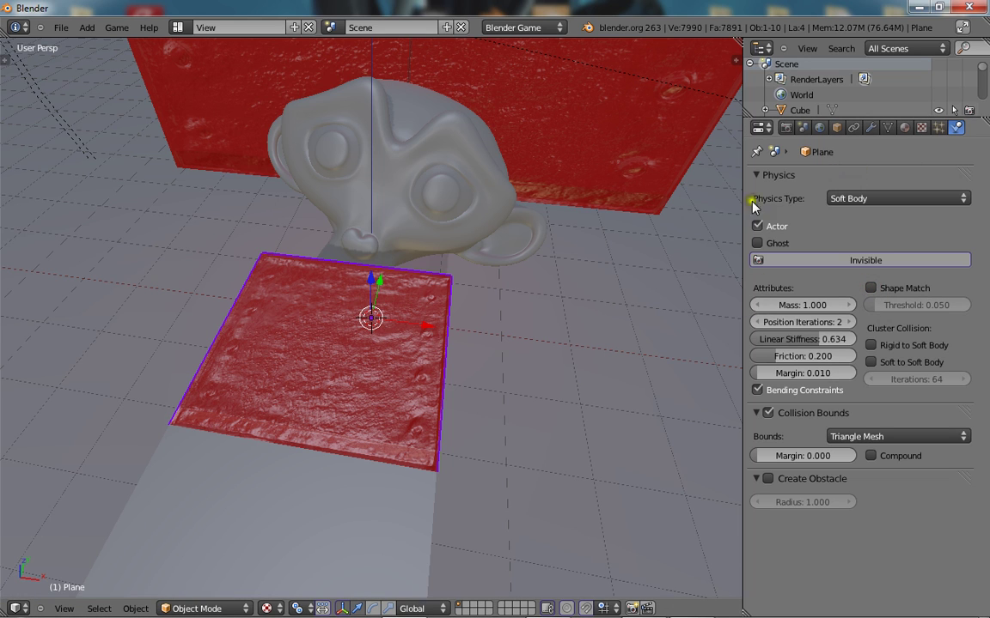
Run the game briefly to test the plane's soft-body behaviour.
key(p)
key(Escape)
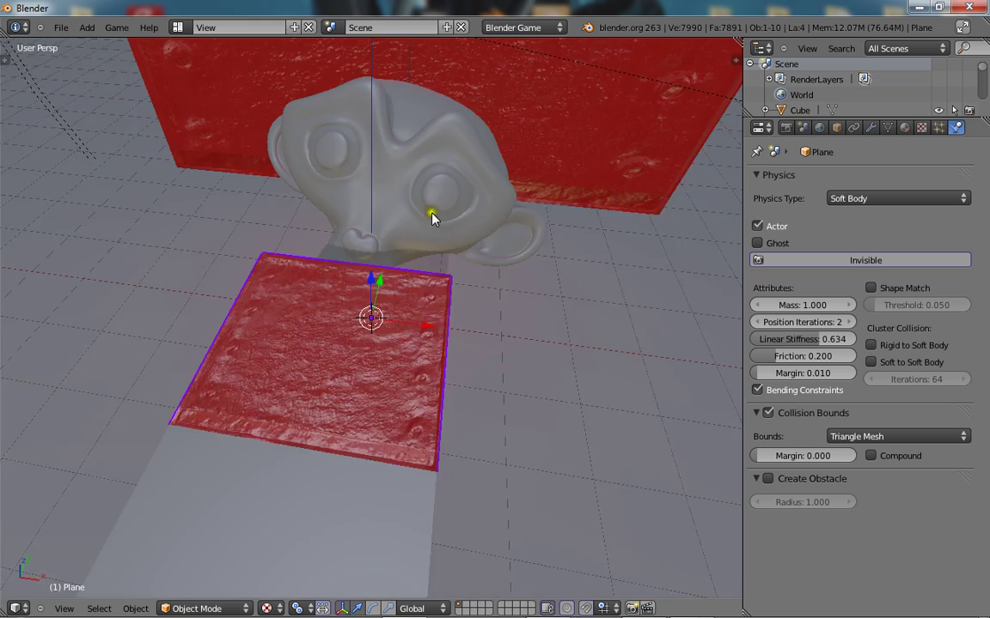
middle_drag(432, 219, 296, 241)
Turn off Backface Cull in the plane's Wall material and test the game, including from a lower angle.
click(905, 127)
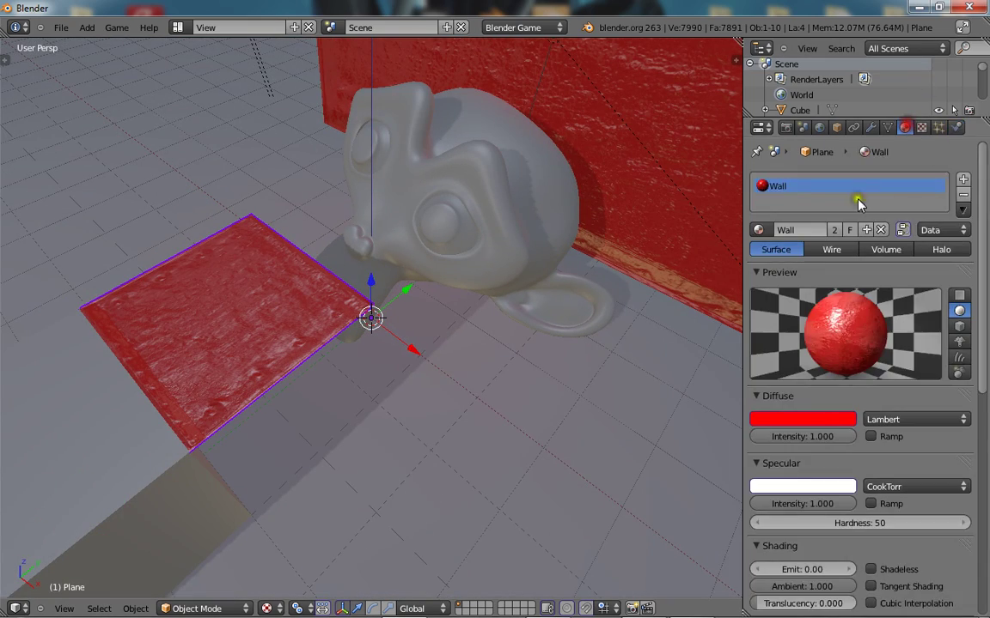
scroll(808, 387, down, 7)
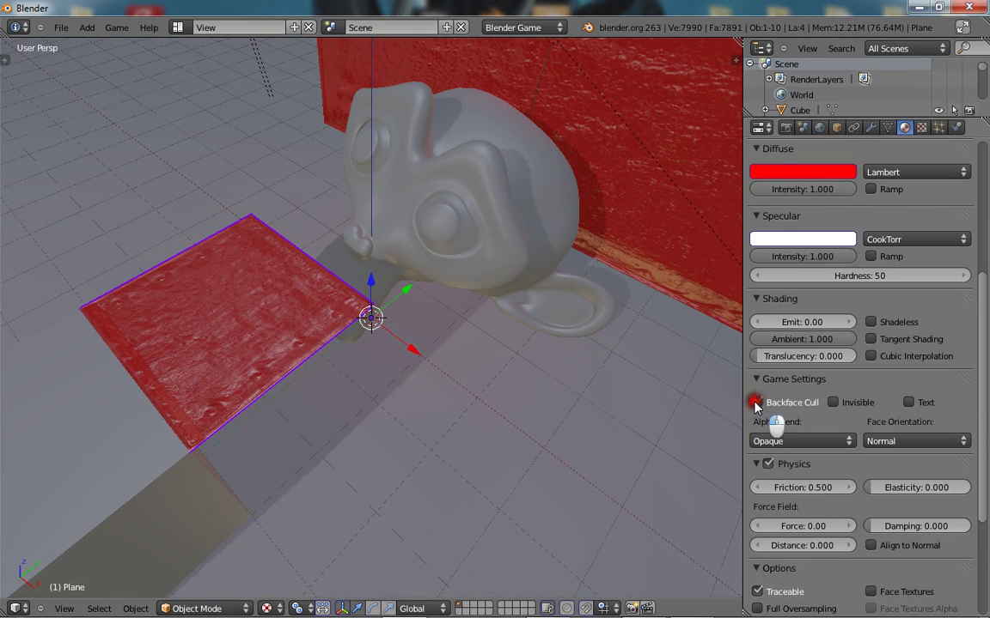
key(p)
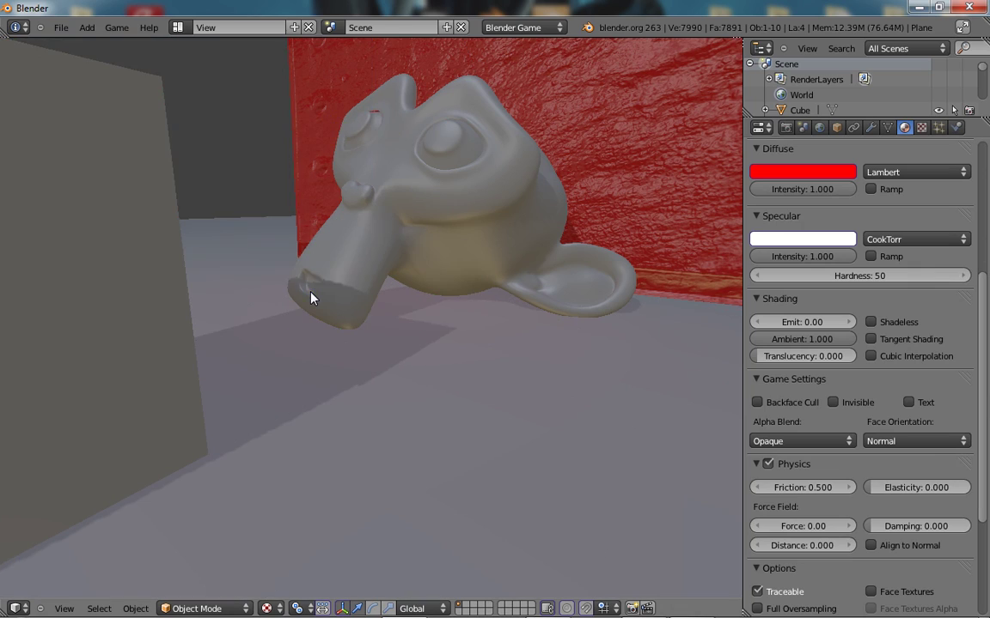
key(Escape)
middle_drag(302, 294, 340, 316)
key(p)
key(Escape)
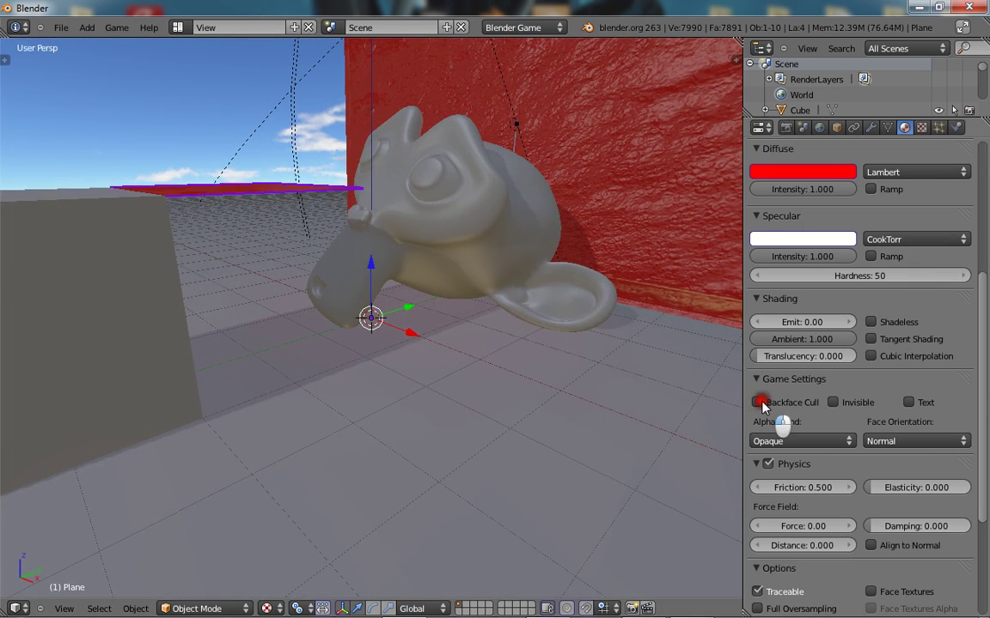
Re-enable Backface Cull in the Wall material and run the game from several angles to compare how the cloth renders.
middle_drag(404, 271, 441, 215)
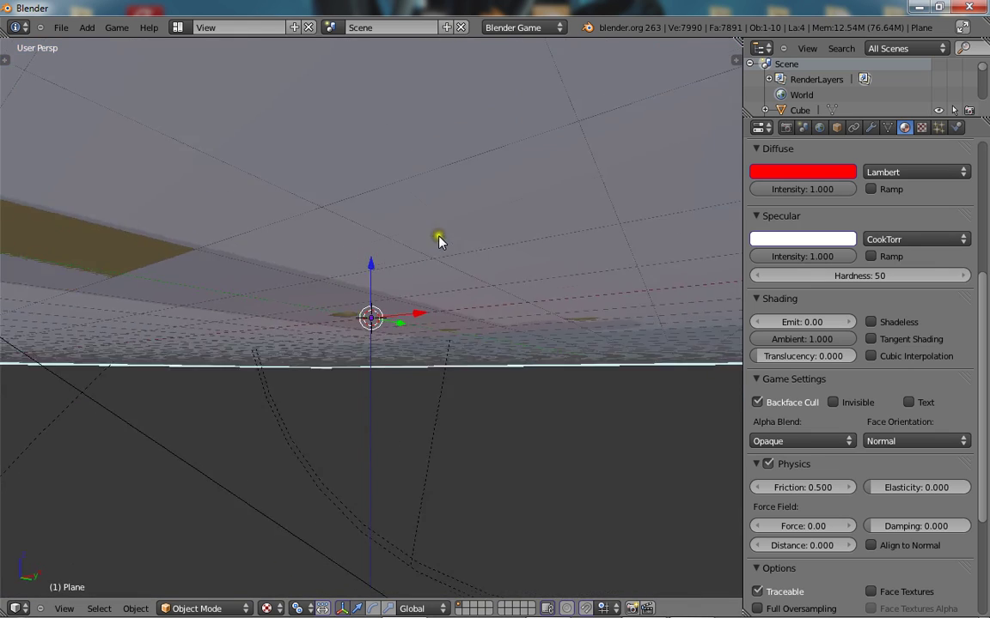
key(p)
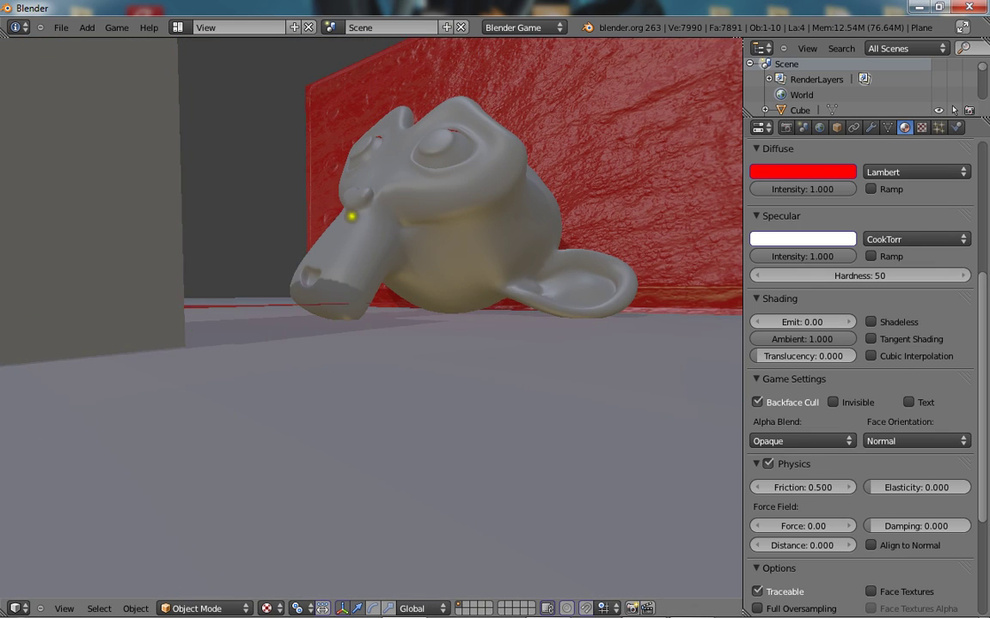
key(Escape)
middle_drag(316, 276, 367, 353)
key(p)
key(Escape)
key(p)
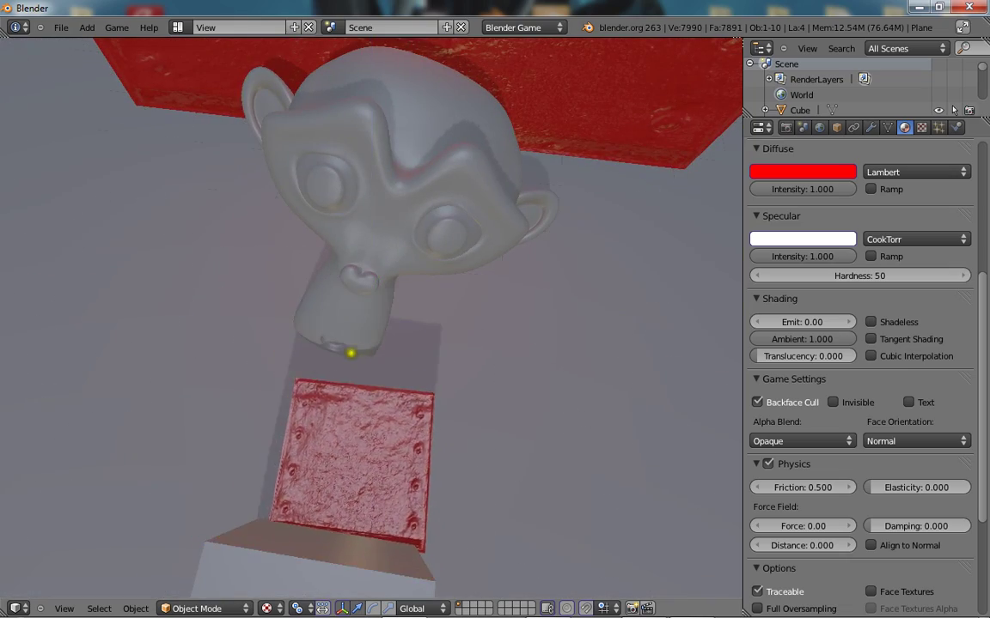
key(Escape)
middle_drag(343, 305, 289, 176)
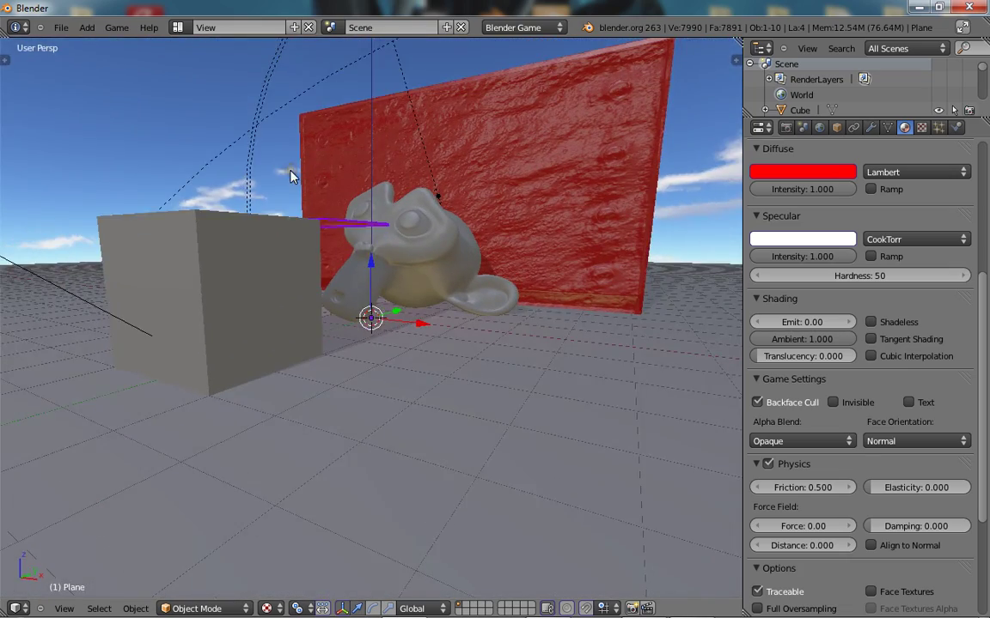
key(p)
key(Escape)
scroll(731, 403, up, 2)
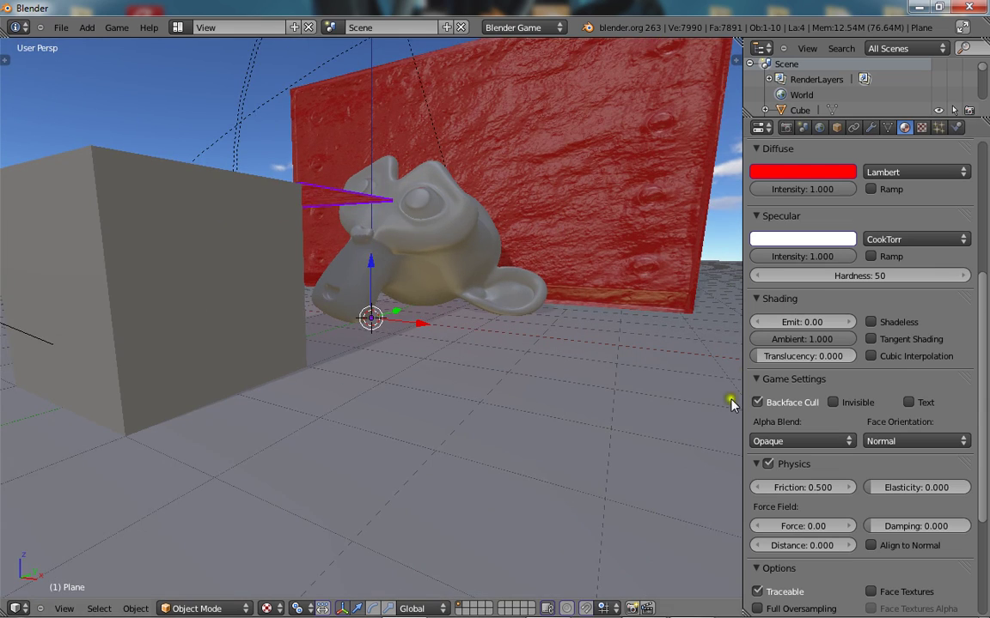
Disable Backface Cull in the Wall material again and test the game once more.
click(756, 402)
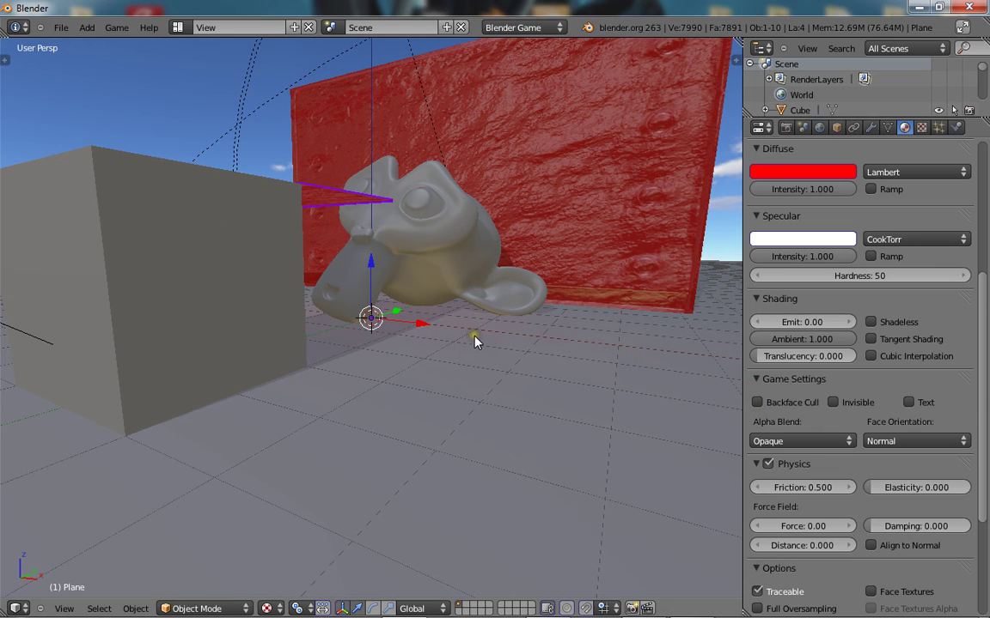
key(p)
key(Escape)
middle_drag(475, 337, 401, 381)
scroll(401, 382, up, 3)
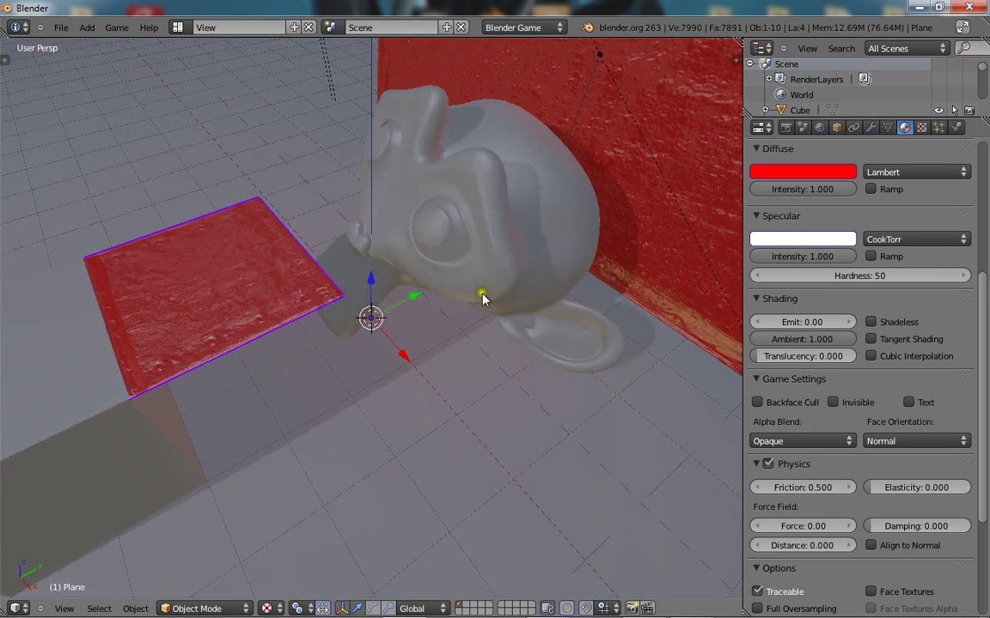
Subdivide the soft-body plane's mesh once and return to Object Mode.
click(956, 127)
middle_drag(369, 222, 408, 380)
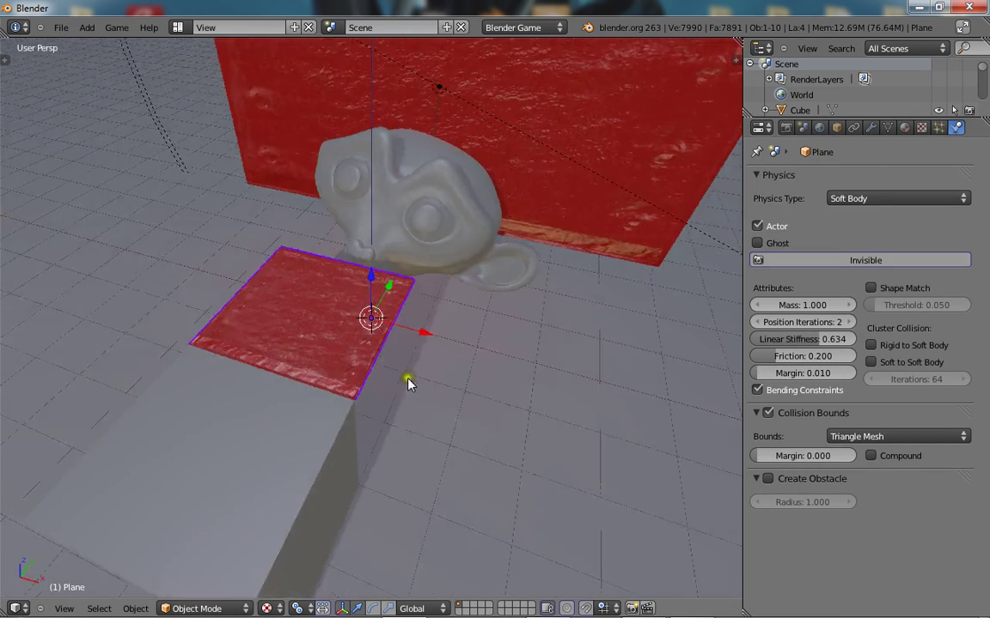
middle_drag(471, 383, 371, 360)
key(Tab)
key(w)
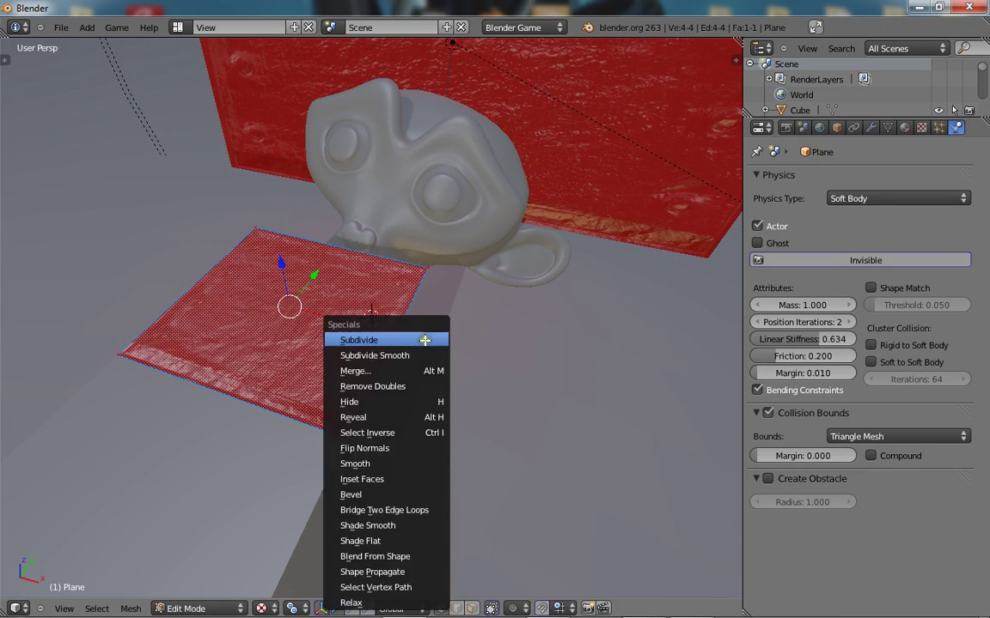
click(333, 336)
key(Tab)
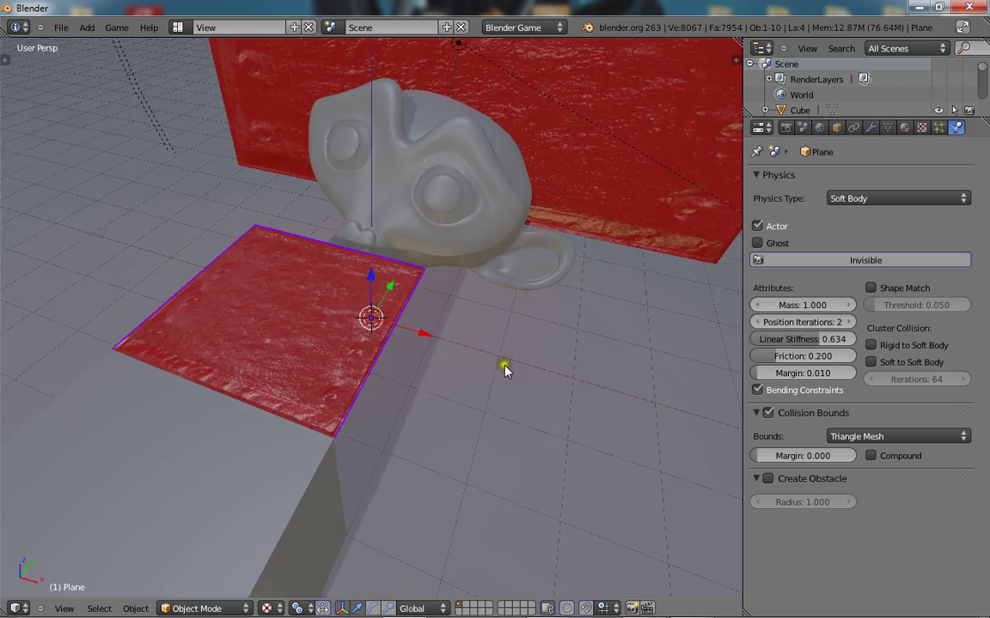
Run the game briefly to test how the subdivided plane falls against the cube.
middle_drag(503, 367, 413, 342)
mouse_move(373, 279)
mouse_down()
mouse_move(421, 258)
mouse_move(380, 272)
mouse_up()
key(p)
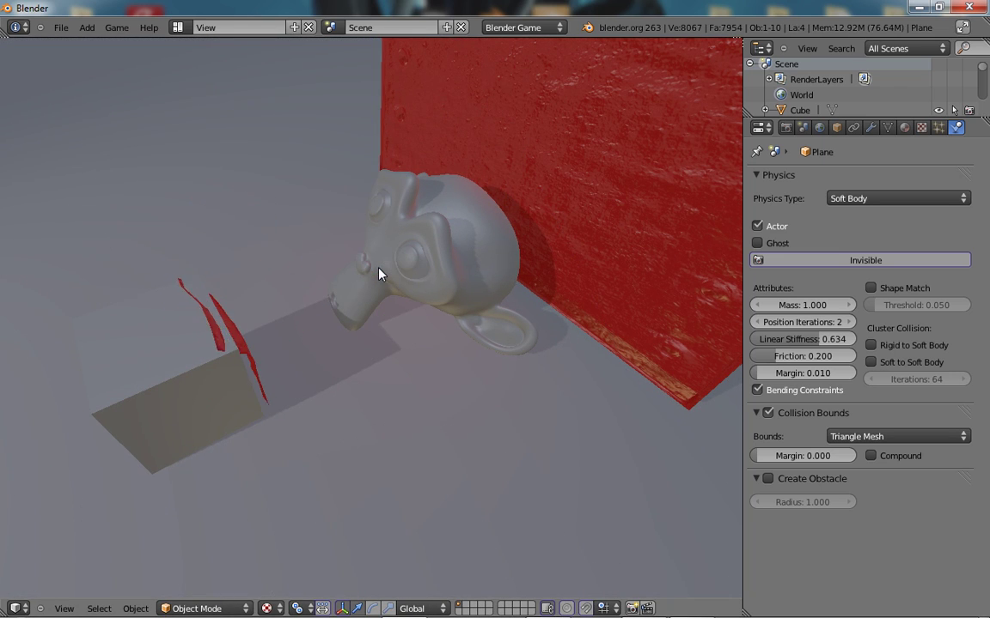
key(Escape)
Set the cube beside the plane to Dynamic physics and enable its Box collision bounds.
right_click(172, 356)
click(893, 198)
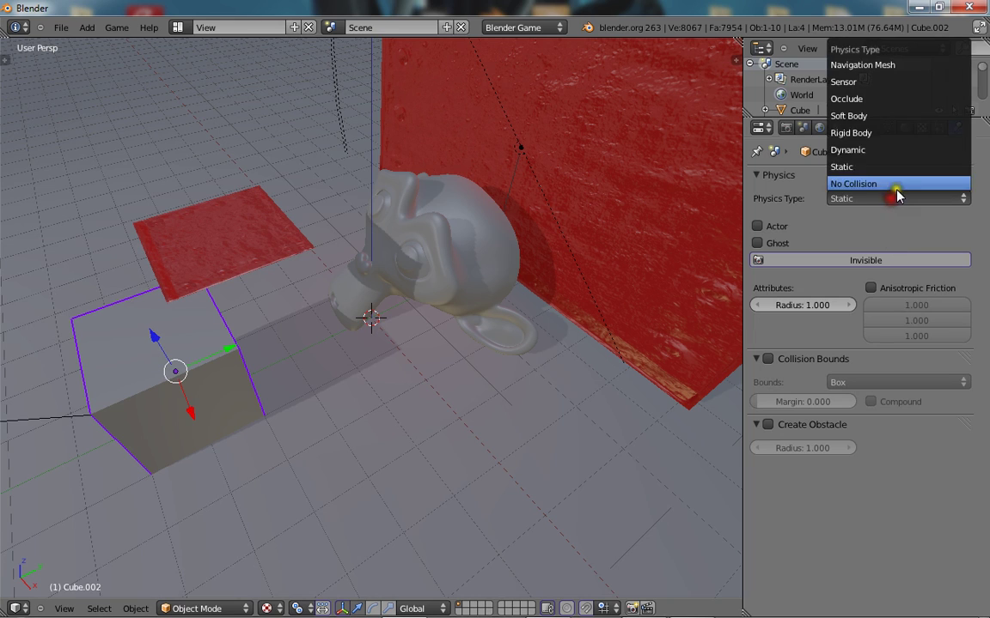
click(874, 149)
scroll(734, 415, down, 1)
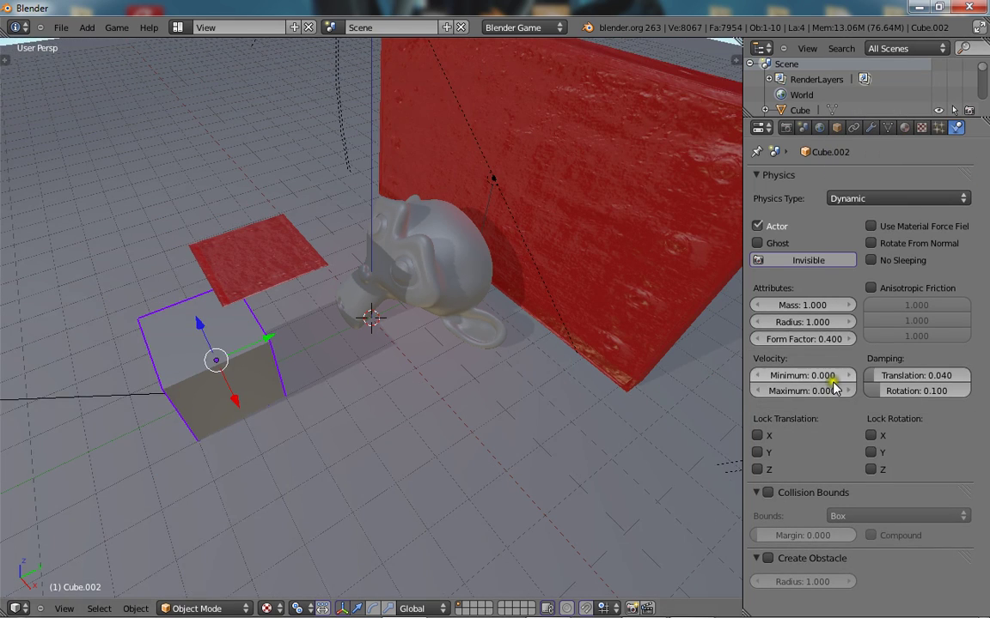
click(769, 492)
scroll(220, 356, up, 1)
middle_drag(265, 311, 254, 276)
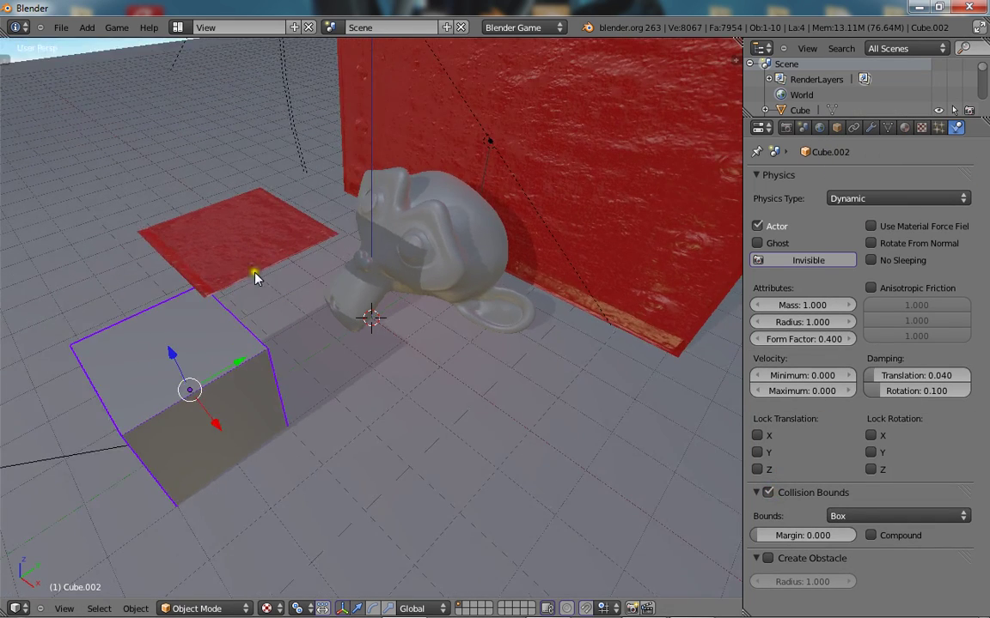
right_click(239, 260)
drag(350, 249, 401, 297)
scroll(341, 321, up, 2)
middle_drag(341, 320, 273, 278)
scroll(347, 327, up, 2)
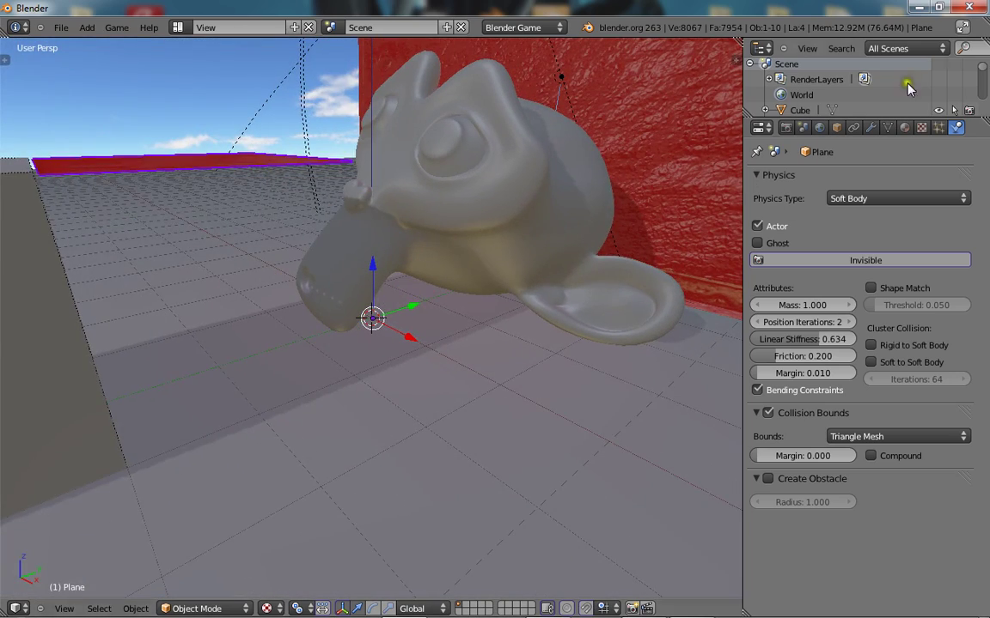
Rename the cube beside the plane as Junior.
click(853, 127)
middle_drag(197, 185, 226, 381)
right_click(226, 380)
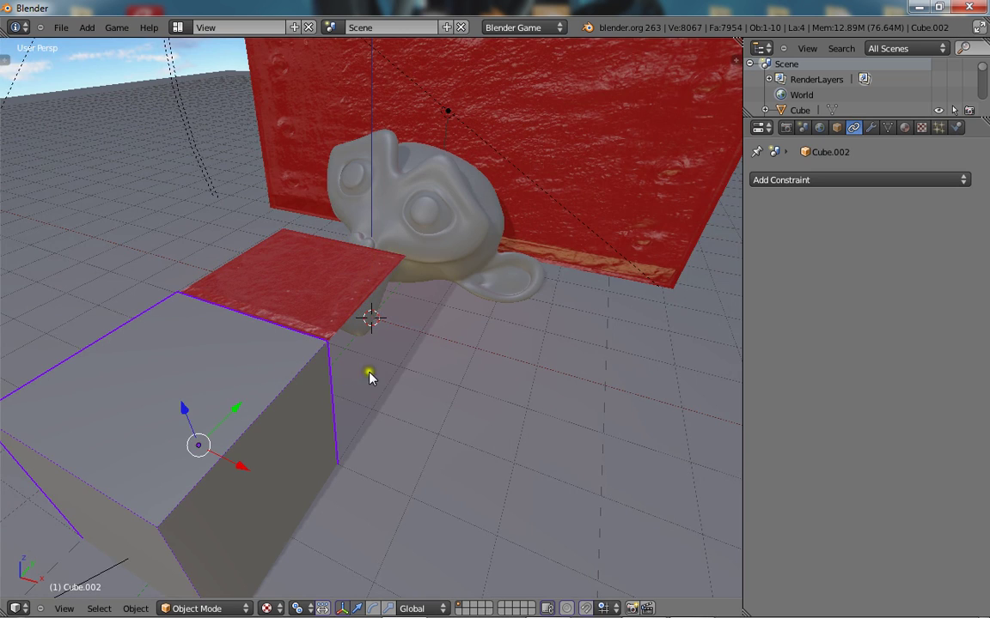
key(n)
scroll(640, 327, up, 2)
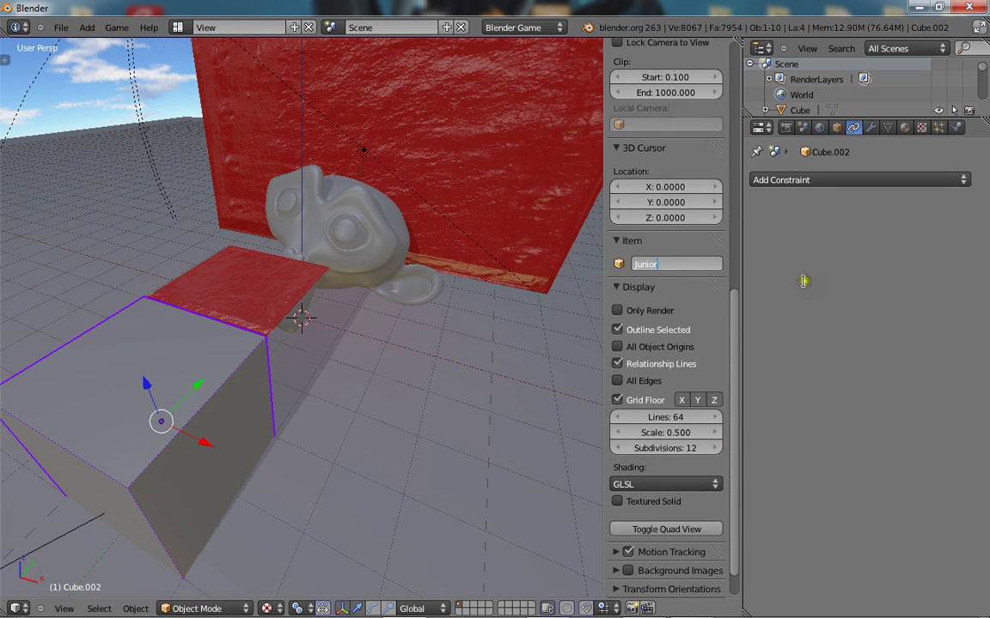
click(902, 316)
key(n)
Add two Rigid Body Joint constraints to the plane.
right_click(349, 281)
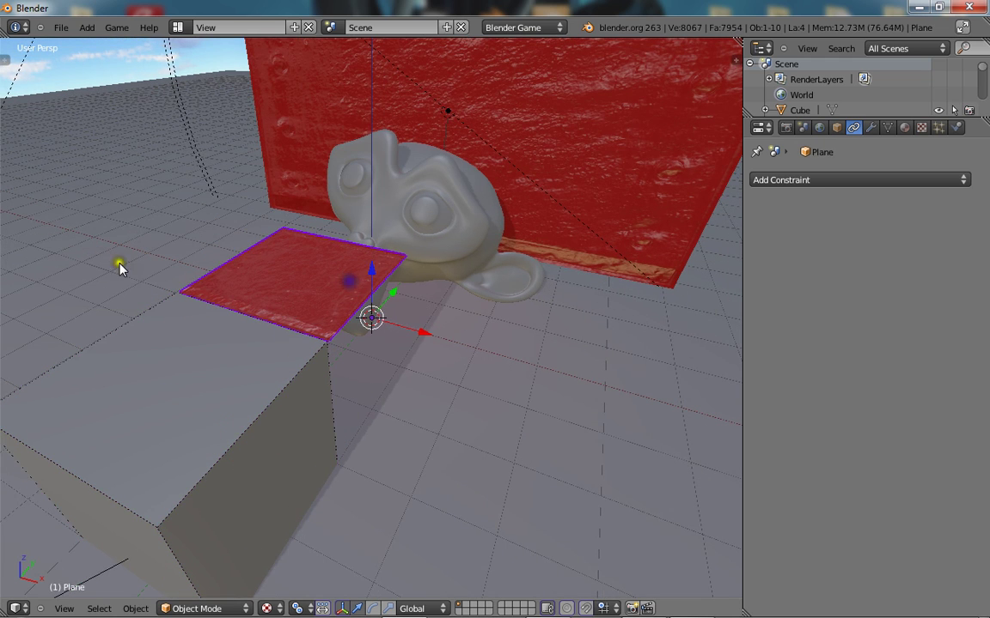
scroll(241, 311, down, 2)
click(874, 180)
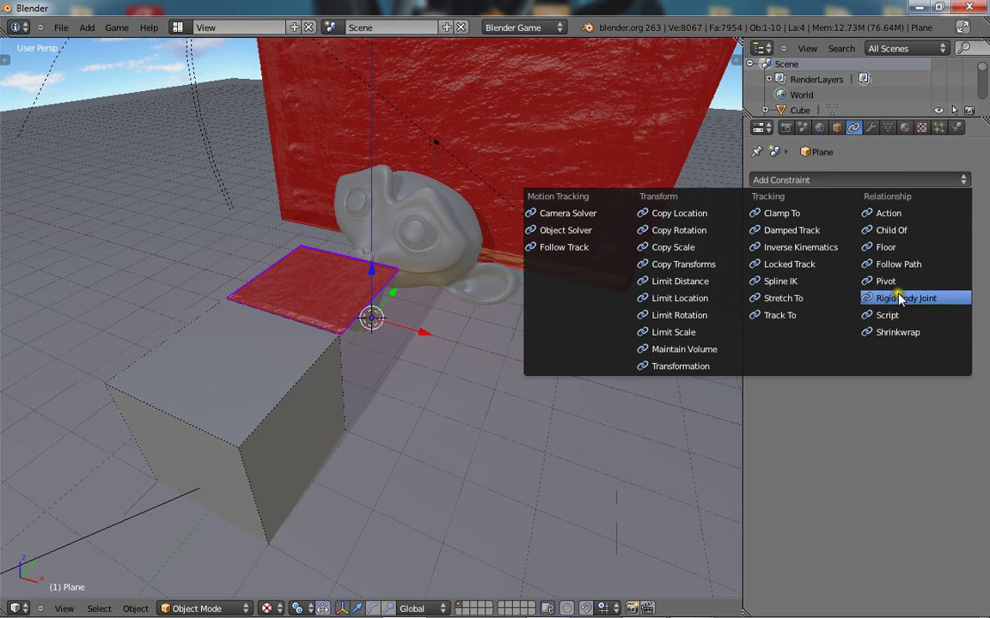
click(904, 300)
click(874, 178)
click(893, 291)
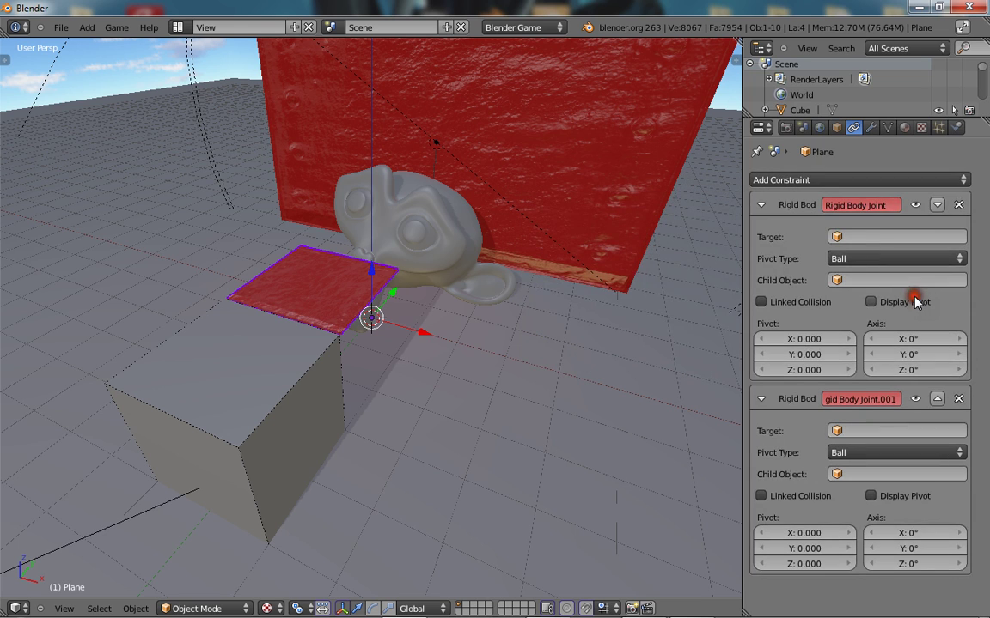
Set the pivot type of both rigid body joints on the plane to Hinge.
click(879, 259)
click(883, 228)
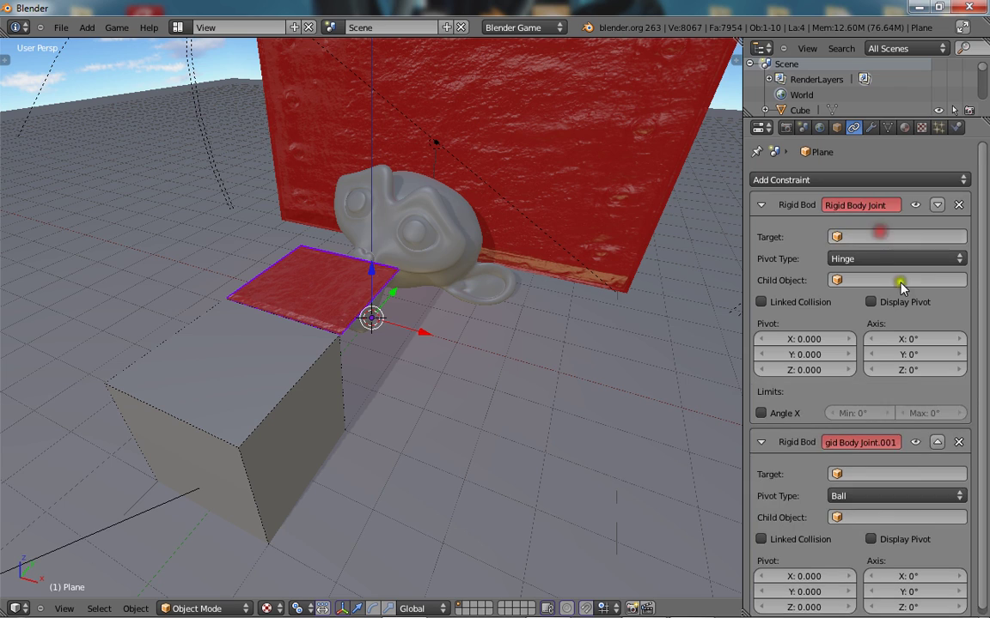
click(869, 488)
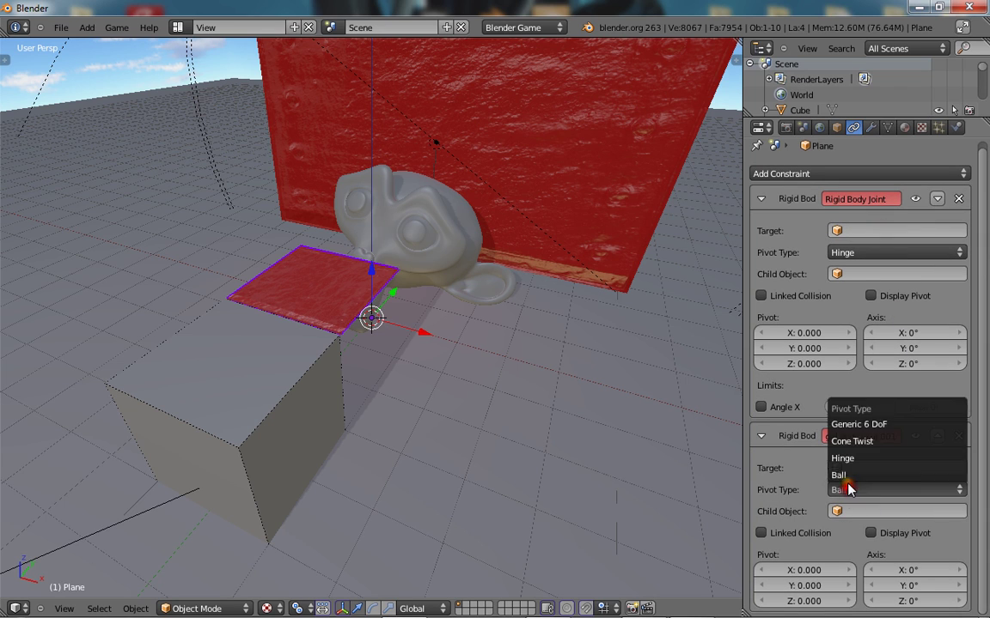
click(849, 460)
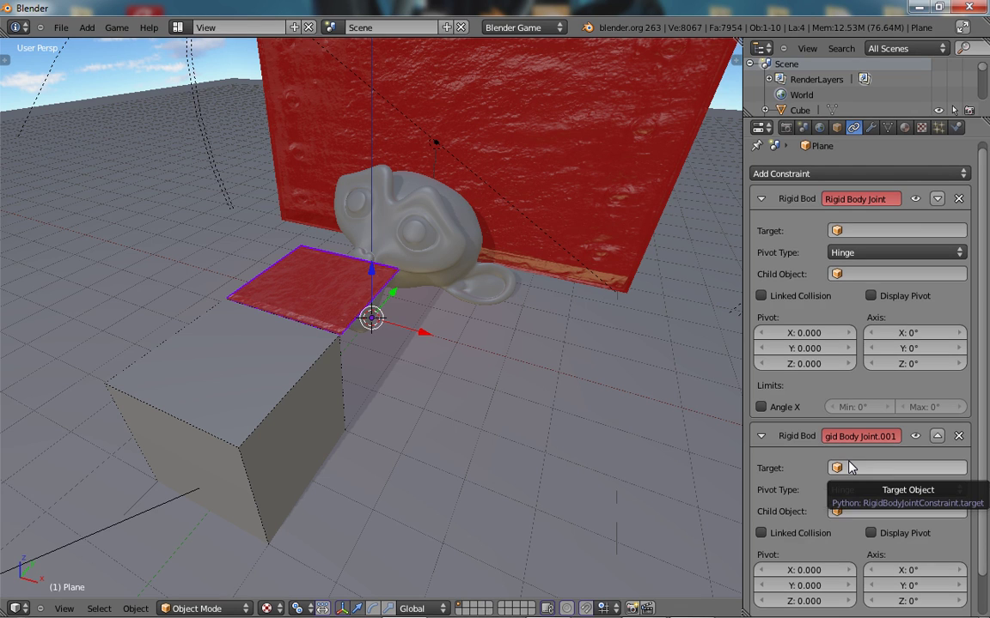
Assign Junior as the target of both rigid body joints on the plane.
scroll(608, 212, down, 1)
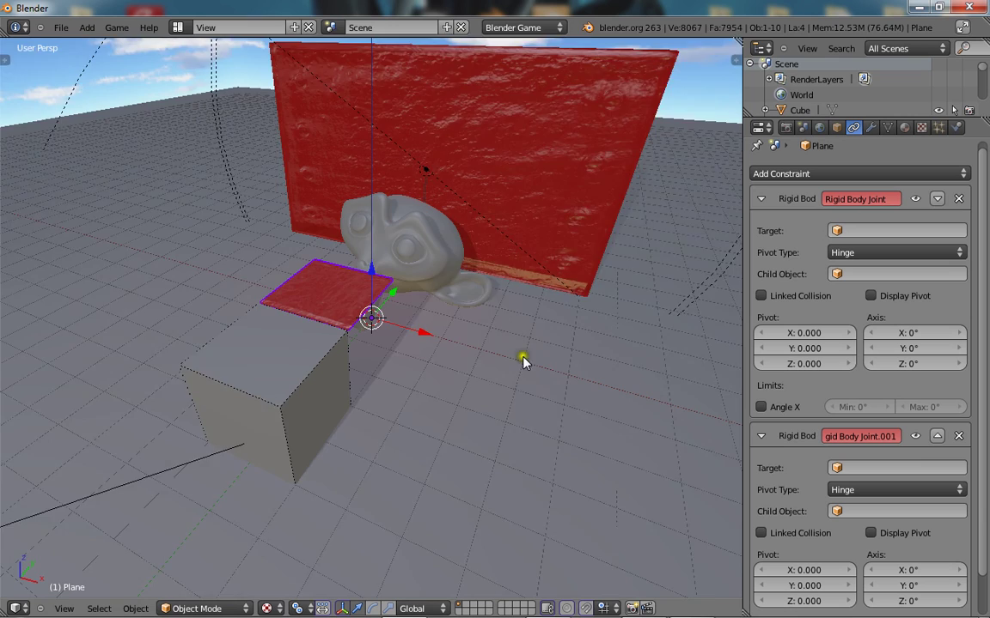
scroll(523, 360, up, 2)
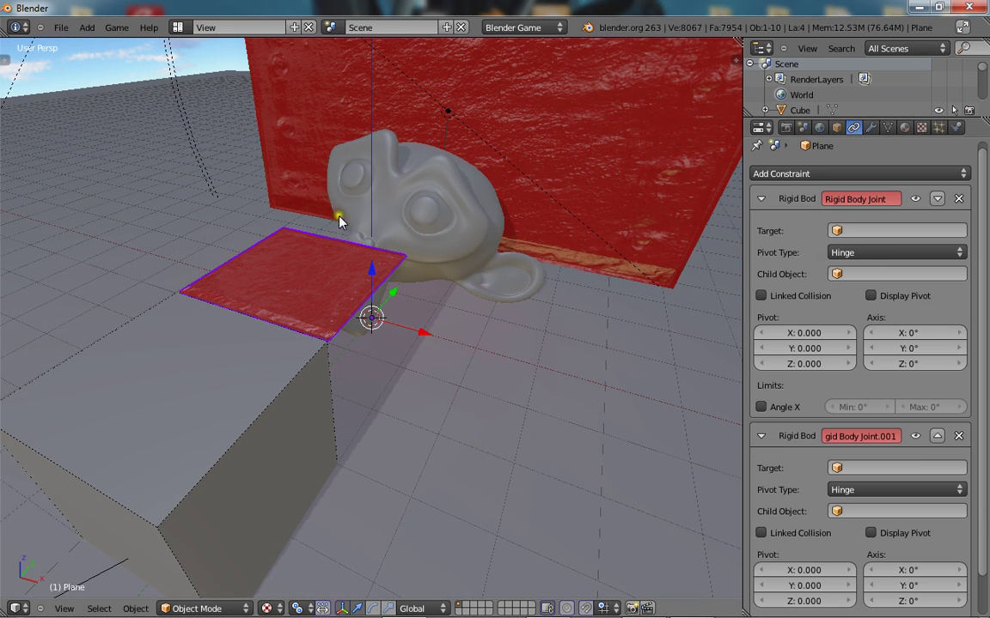
scroll(300, 343, down, 2)
click(894, 232)
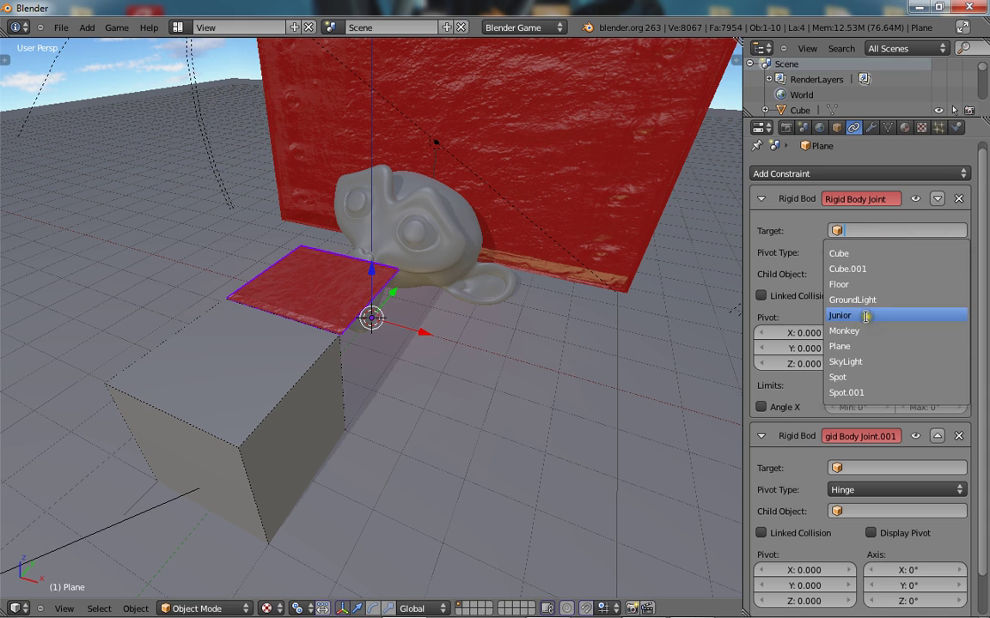
click(932, 317)
scroll(885, 412, down, 1)
click(878, 437)
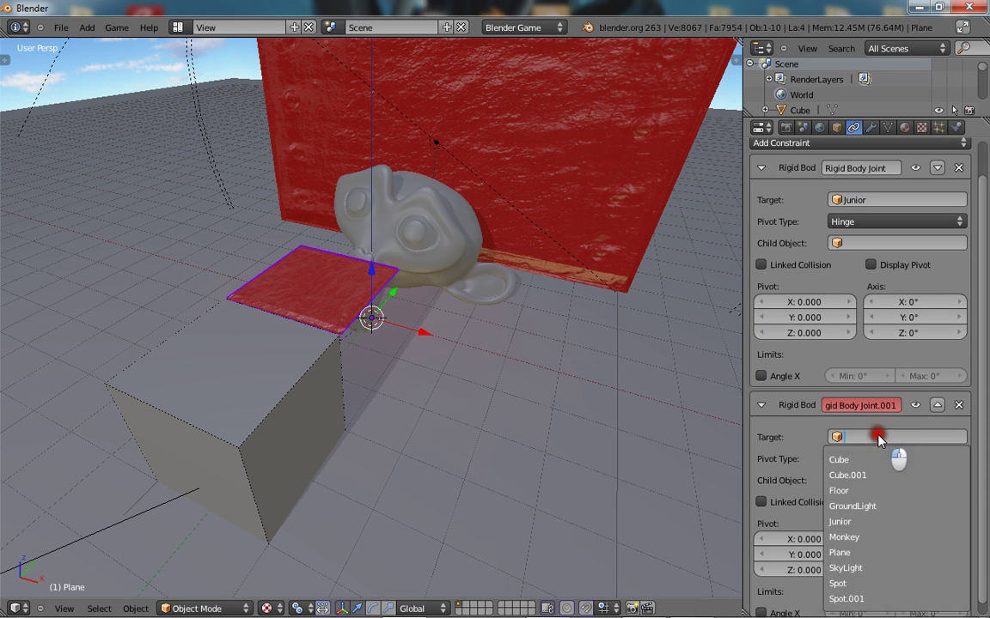
click(859, 522)
Turn on Display Pivot for both rigid body joints on the plane.
scroll(901, 324, down, 1)
scroll(250, 307, up, 1)
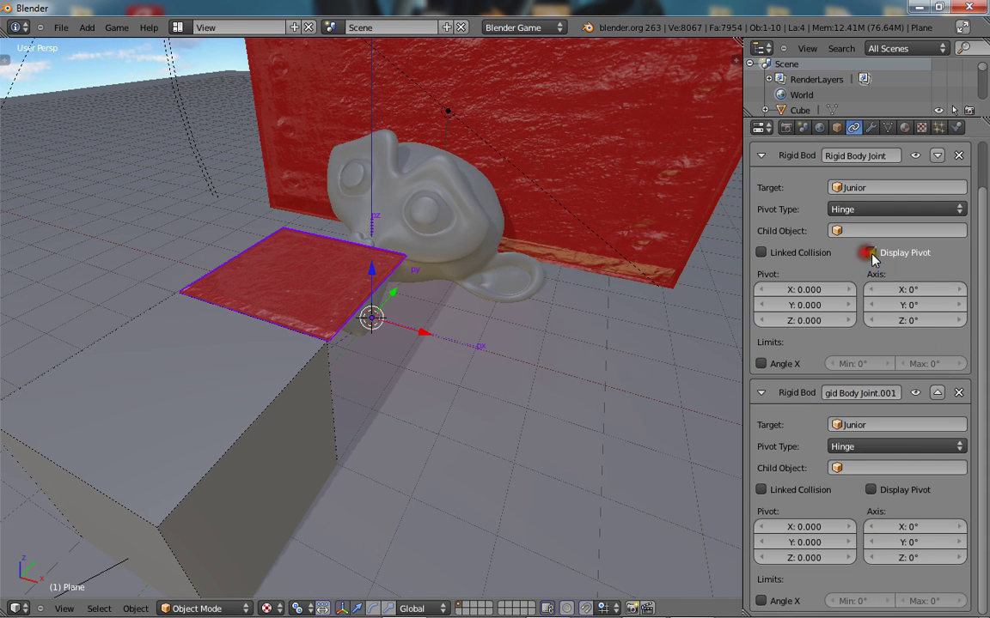
click(870, 491)
Raise the first rigid body joint's pivot to Z 1.000, trying small X and Y offsets along the way.
middle_drag(365, 389, 404, 387)
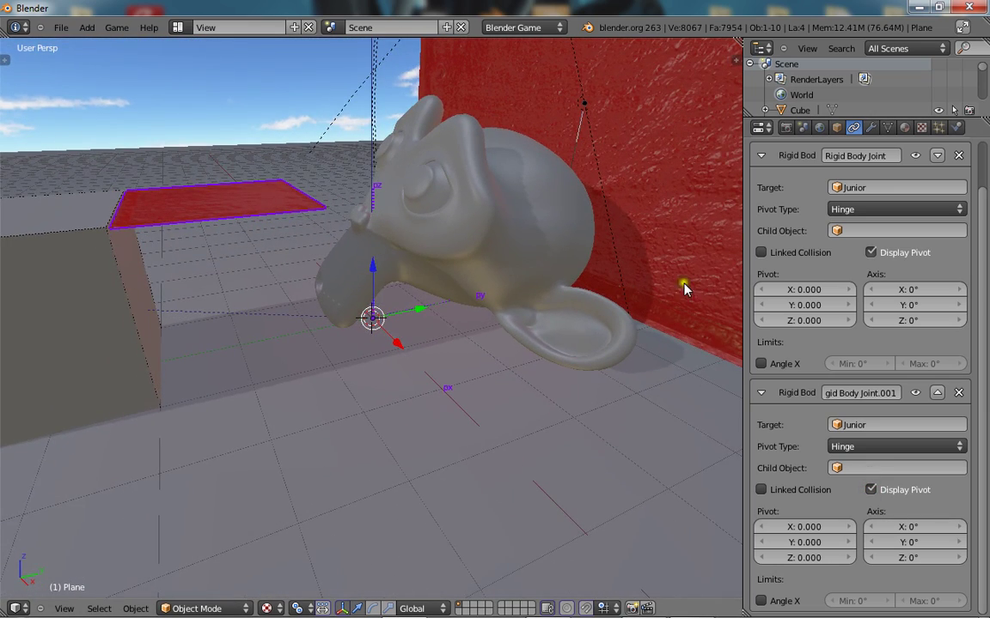
click(853, 290)
click(772, 290)
click(848, 306)
click(764, 305)
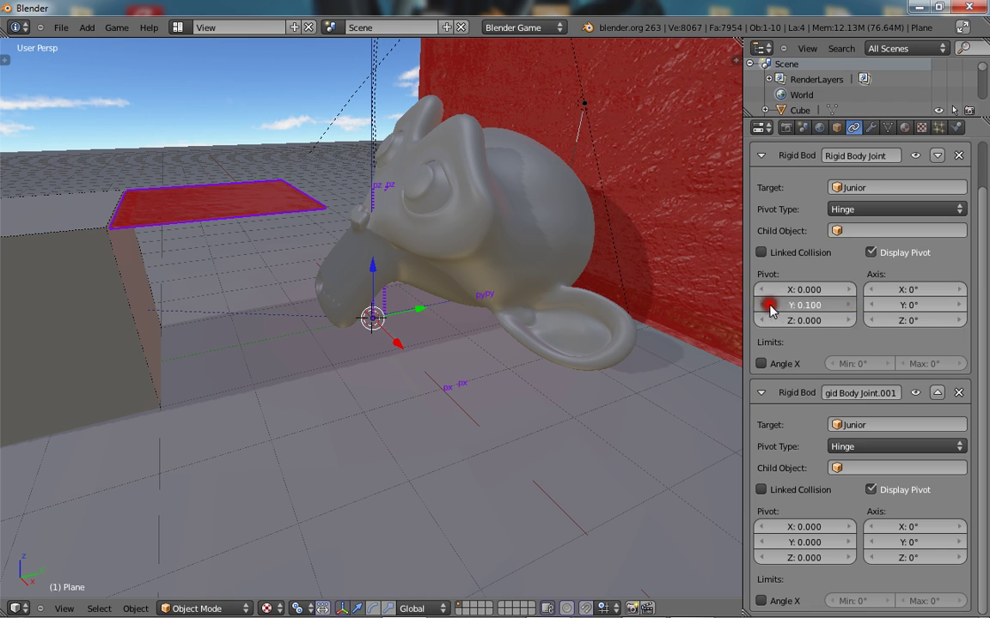
click(849, 320)
click(848, 320)
click(848, 320)
click(849, 320)
click(849, 320)
click(849, 320)
click(848, 321)
click(850, 322)
click(851, 322)
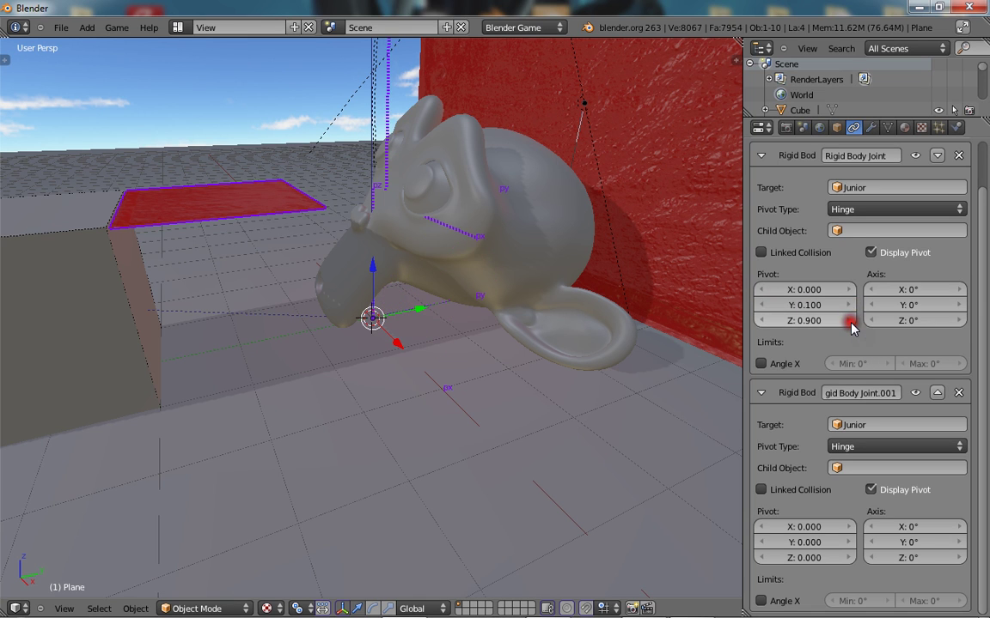
middle_drag(494, 280, 656, 327)
click(844, 319)
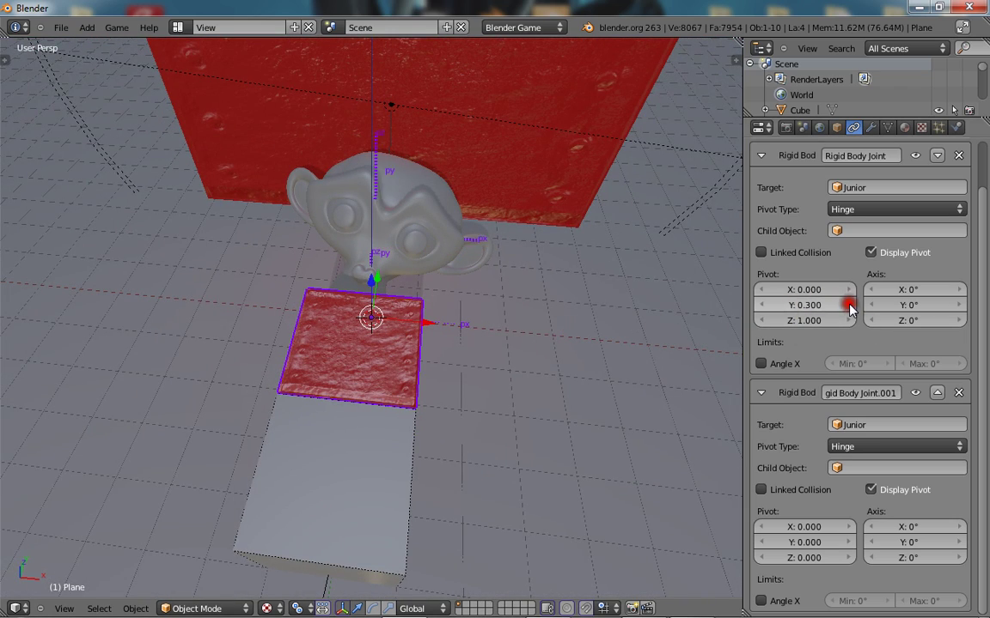
Set the first rigid body joint's pivot Y to -1.500 so it sits on the plane's edge along the cube.
click(765, 306)
click(765, 305)
click(765, 306)
click(765, 306)
click(765, 306)
click(765, 306)
click(765, 306)
click(765, 306)
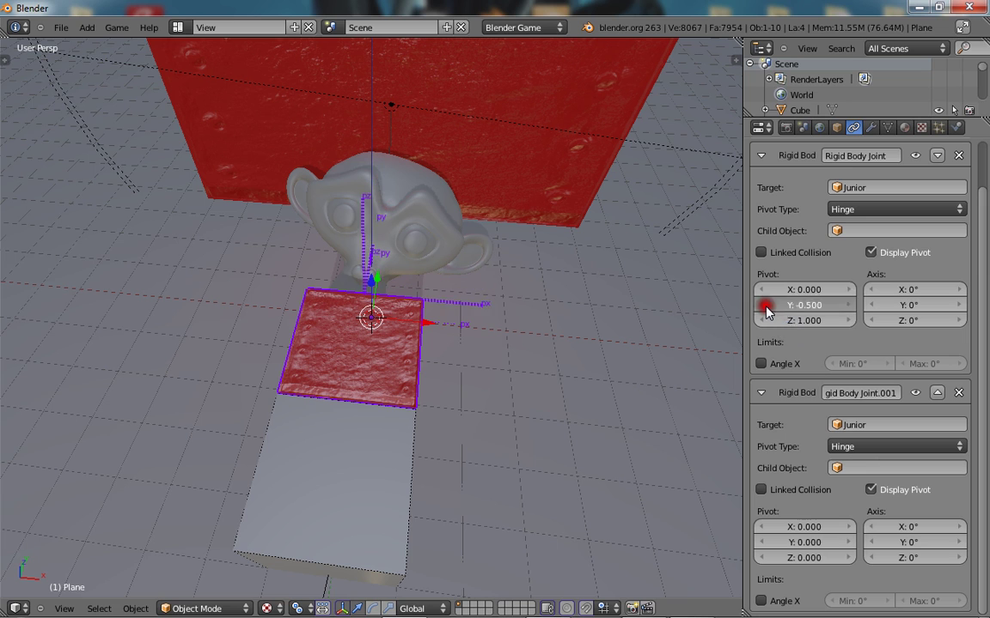
click(762, 305)
click(761, 305)
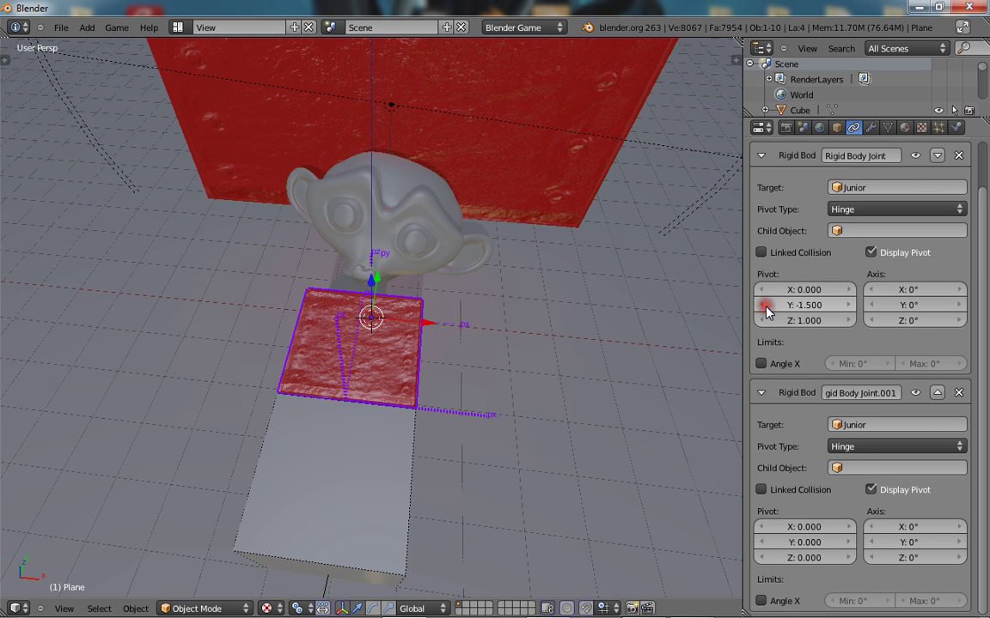
Set the first rigid body joint's pivot X to 0.500 to place it at the plane's corner.
click(850, 289)
click(849, 289)
click(850, 289)
click(850, 289)
click(849, 290)
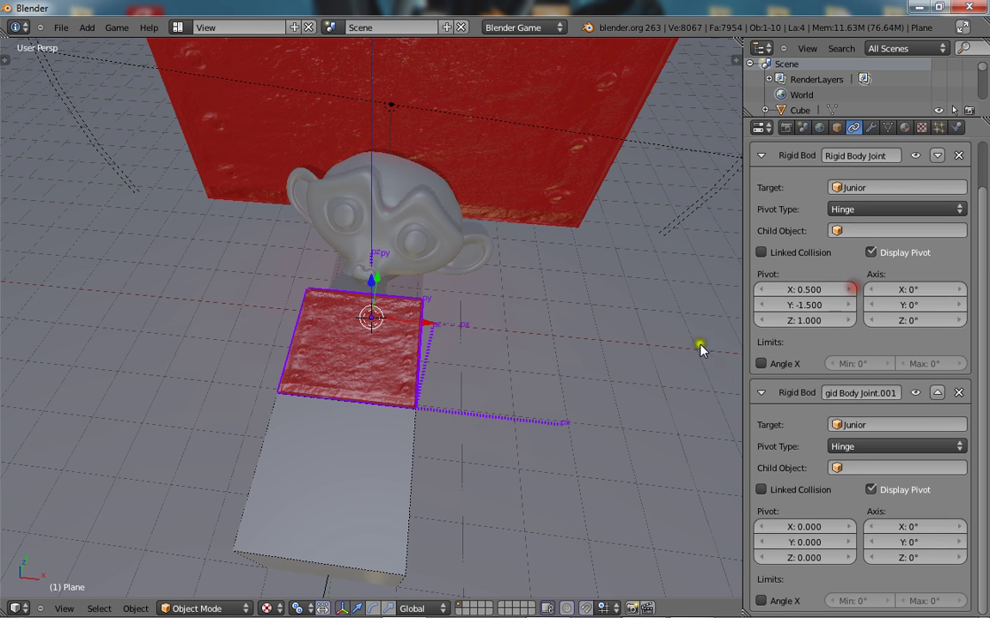
Set the second rigid body joint's pivot to Z 1.000 and Y -1.500.
middle_drag(698, 347, 471, 321)
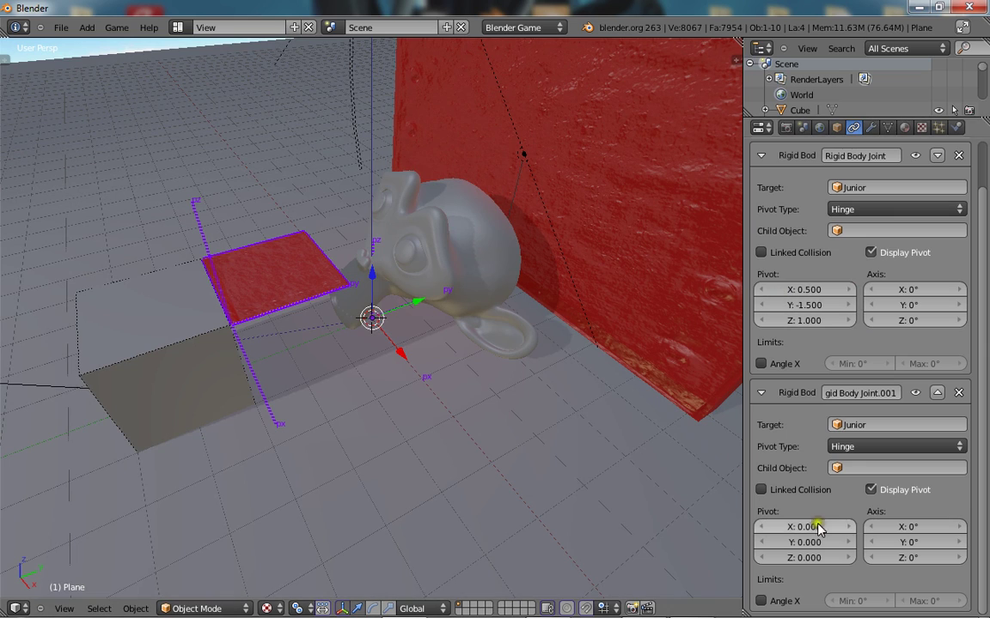
click(812, 557)
text(1)
key(Return)
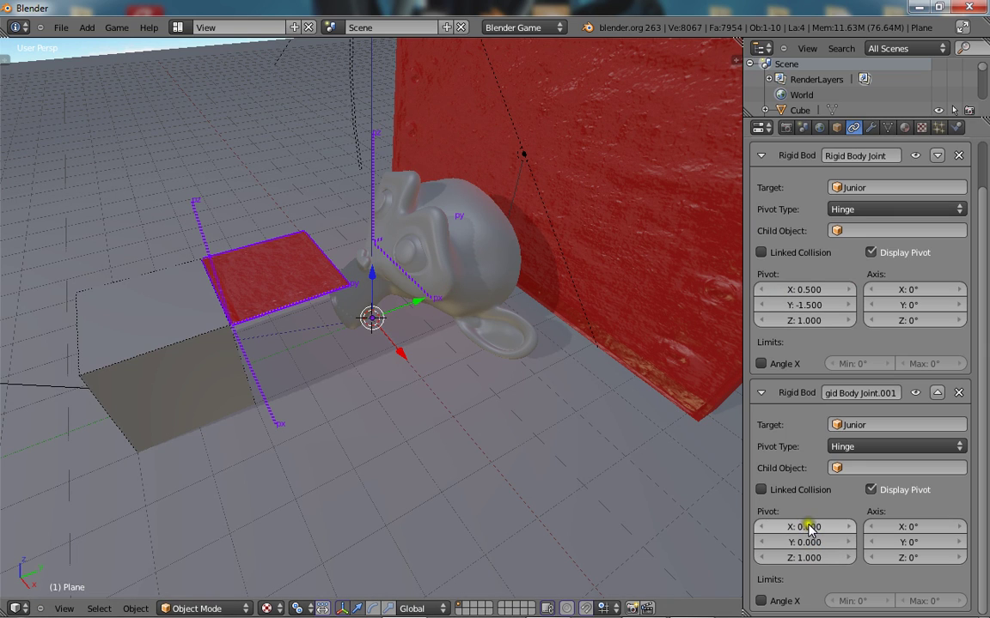
click(807, 543)
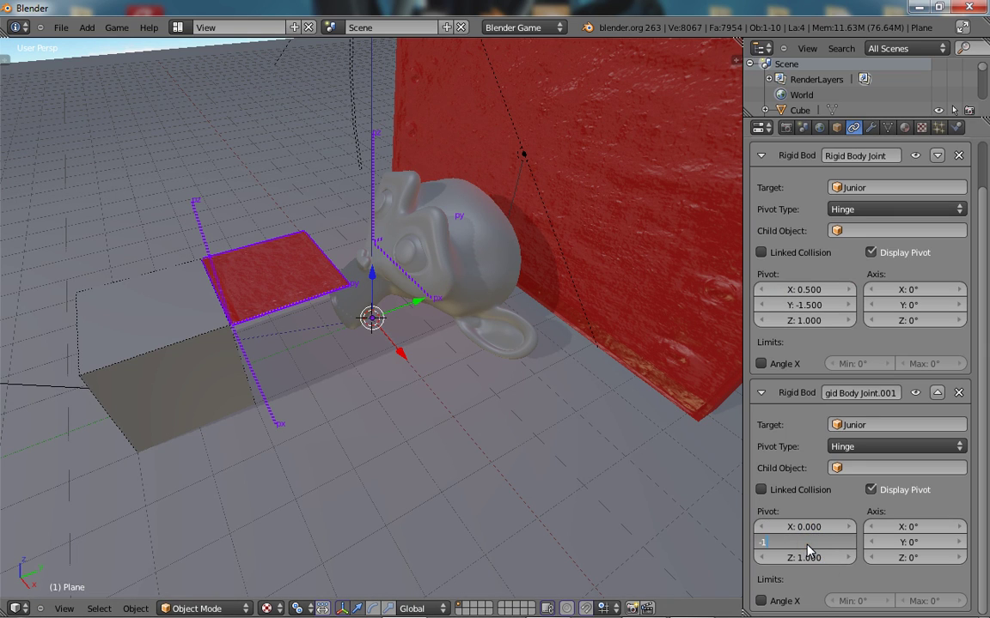
key(Return)
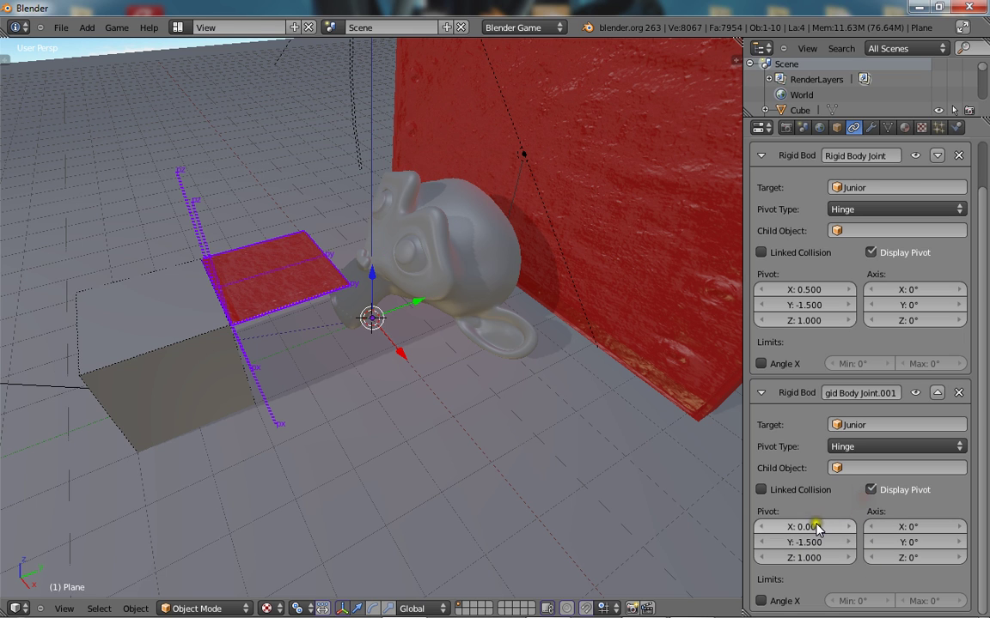
Set the second rigid body joint's pivot X to -0.500, placing it at the plane's other corner along the cube's edge.
text(5)
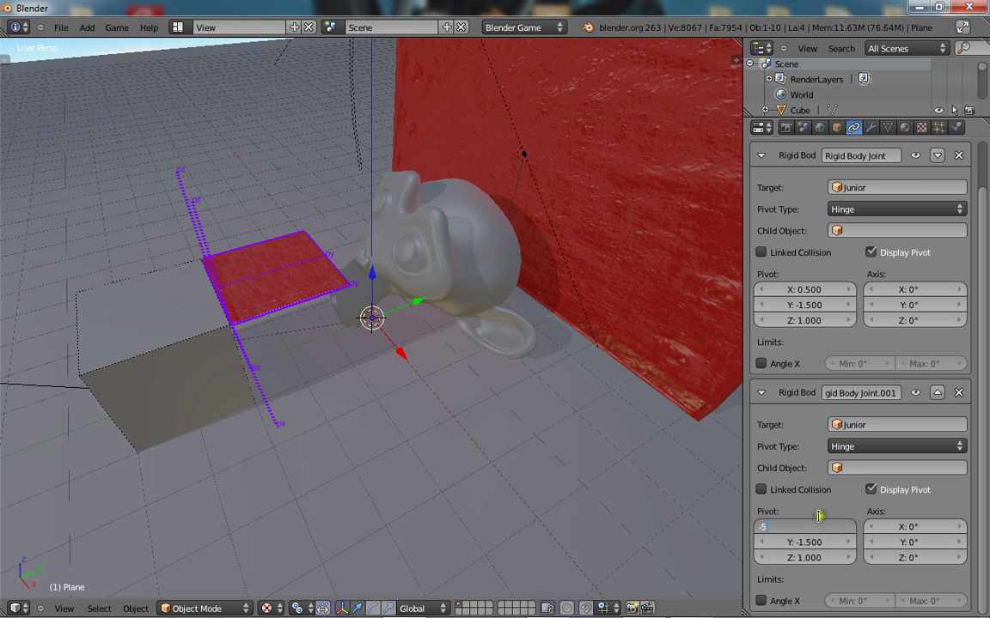
click(829, 504)
scroll(300, 330, down, 3)
middle_drag(248, 335, 364, 328)
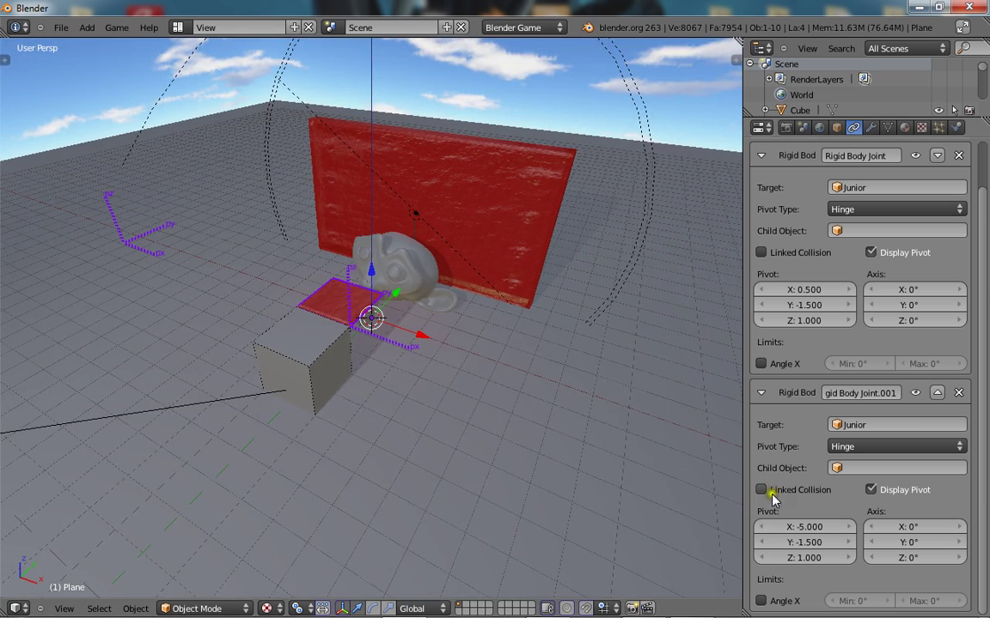
click(830, 523)
key(minus)
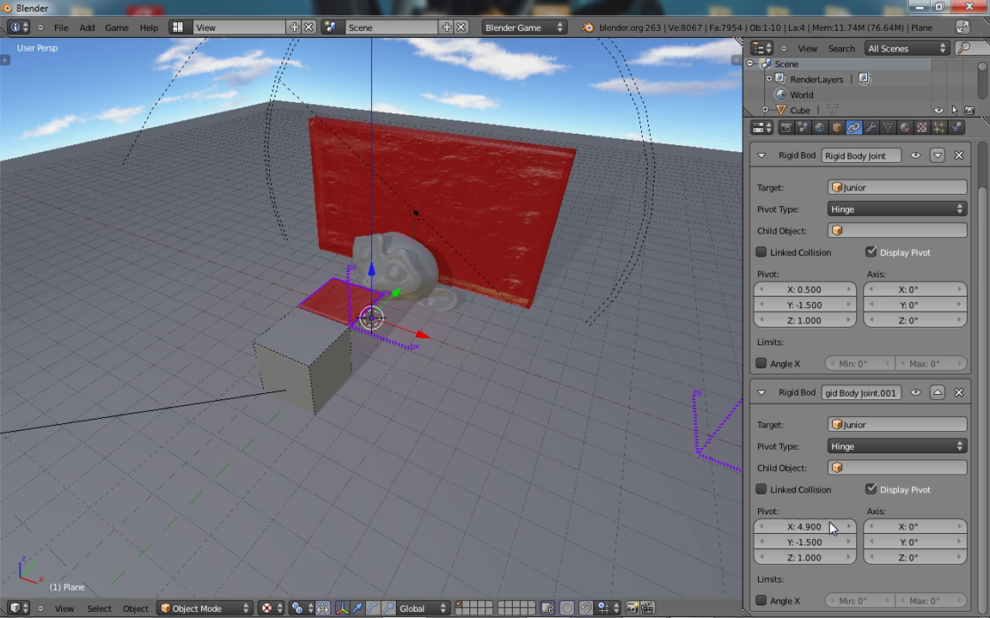
click(809, 530)
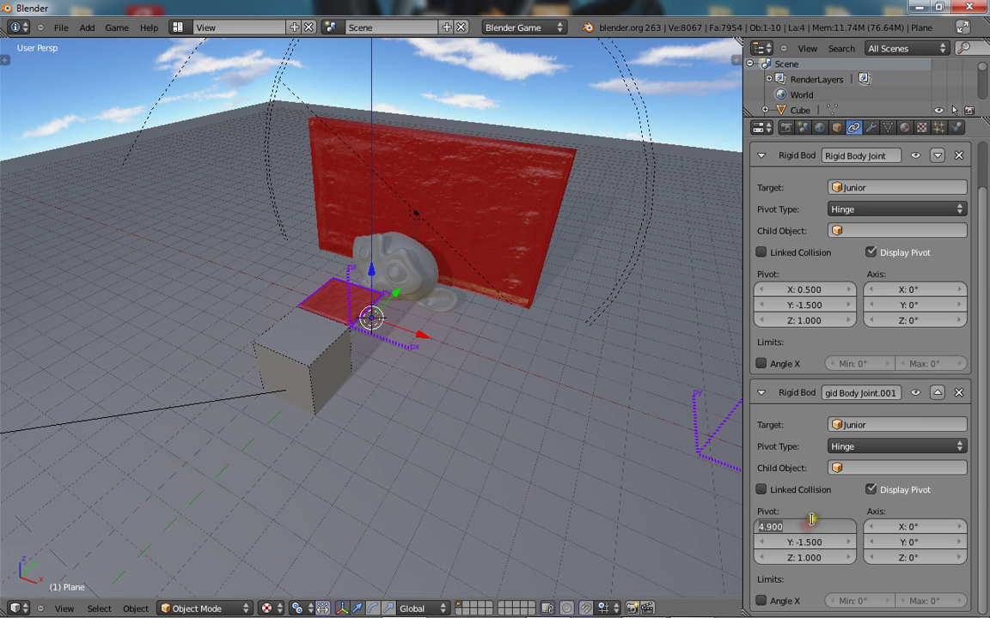
text(-.5)
key(Return)
Run the game twice to check how the soft-body cloth hangs from the cube.
key(KP_0)
key(p)
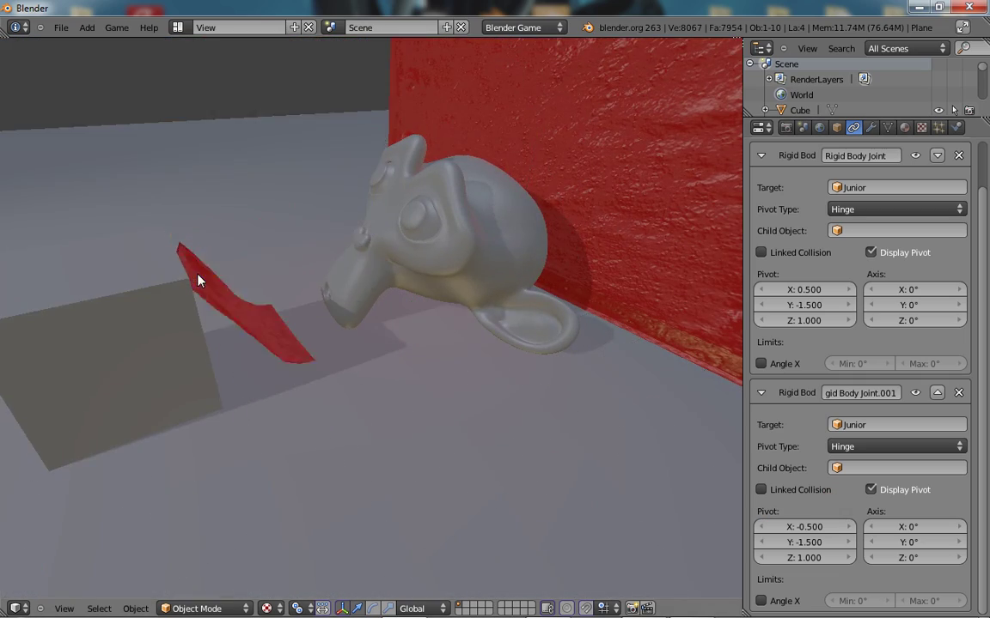
key(Escape)
scroll(213, 343, up, 3)
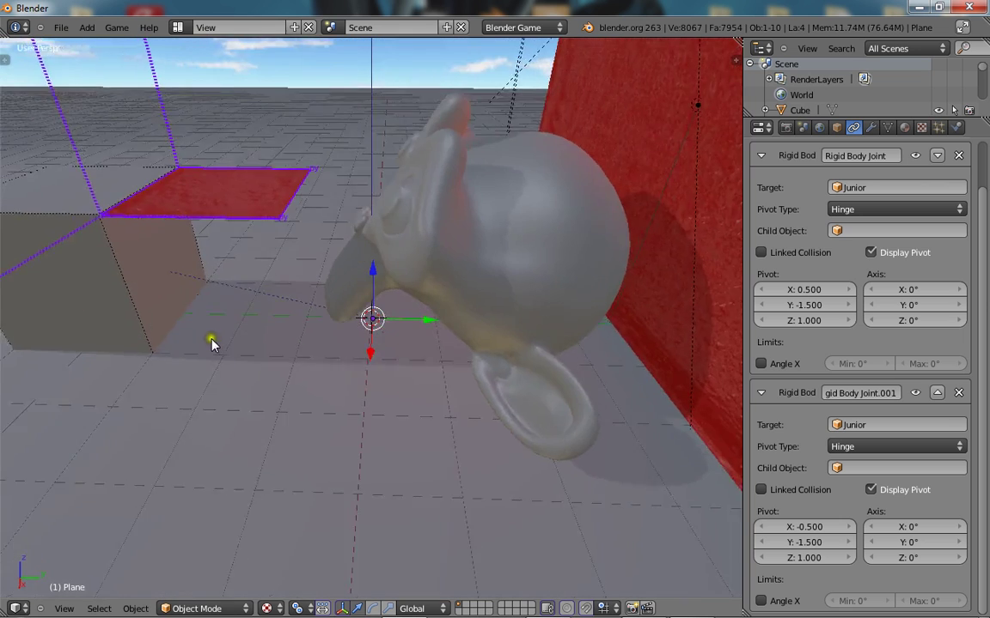
key(p)
key(Escape)
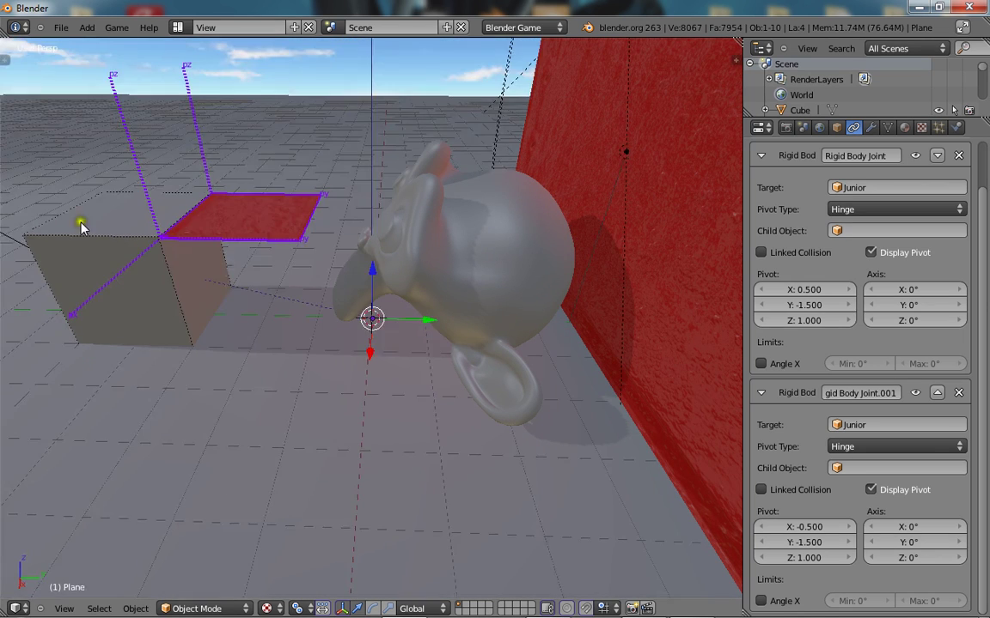
Give the cube Junior a Keyboard sensor, an And controller and a Motion actuator in the Game Logic layout.
right_click(82, 226)
click(177, 28)
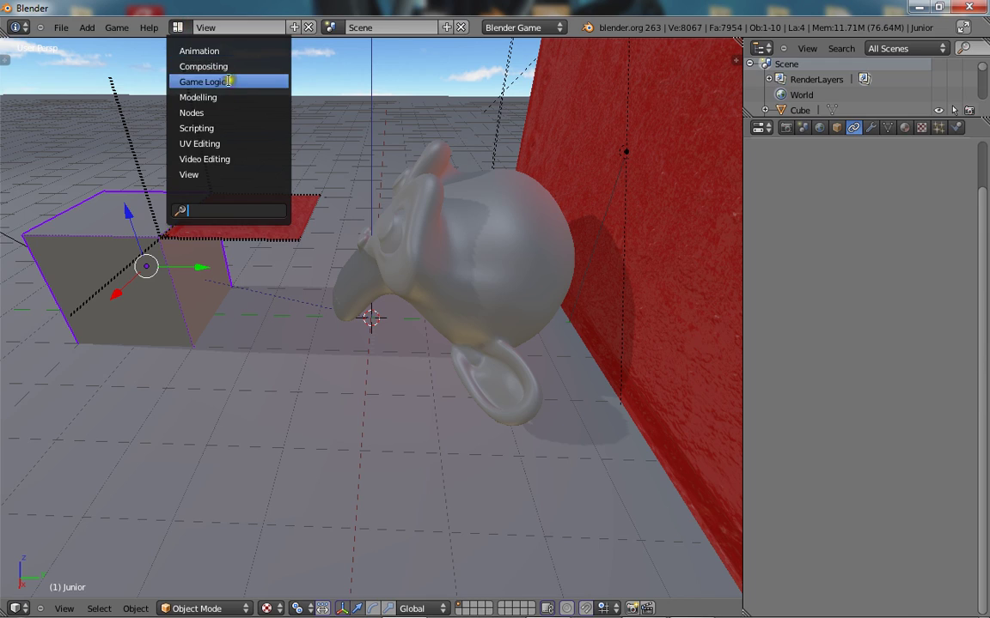
click(203, 82)
click(333, 488)
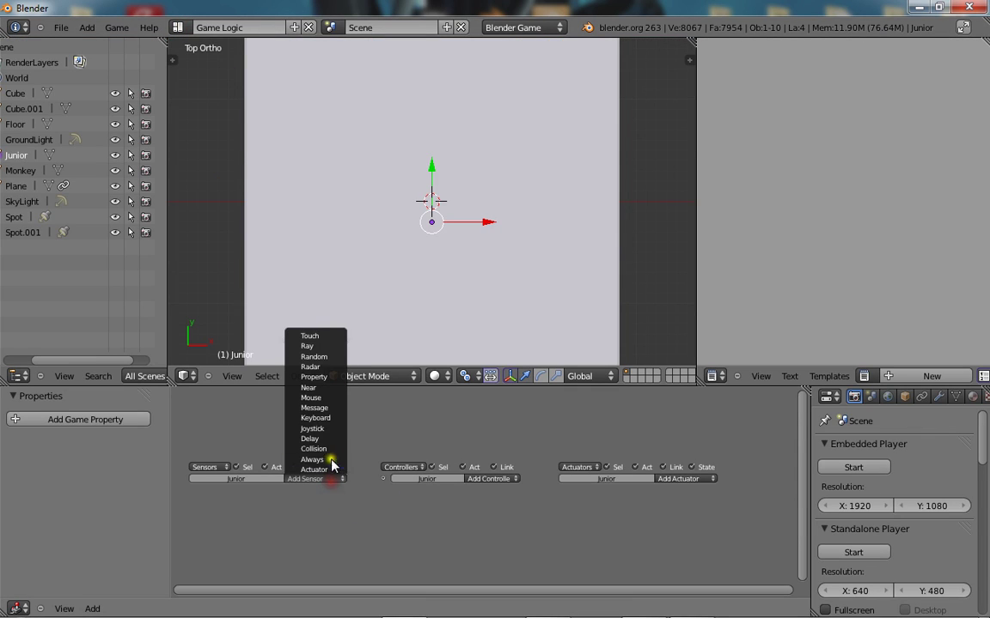
click(330, 414)
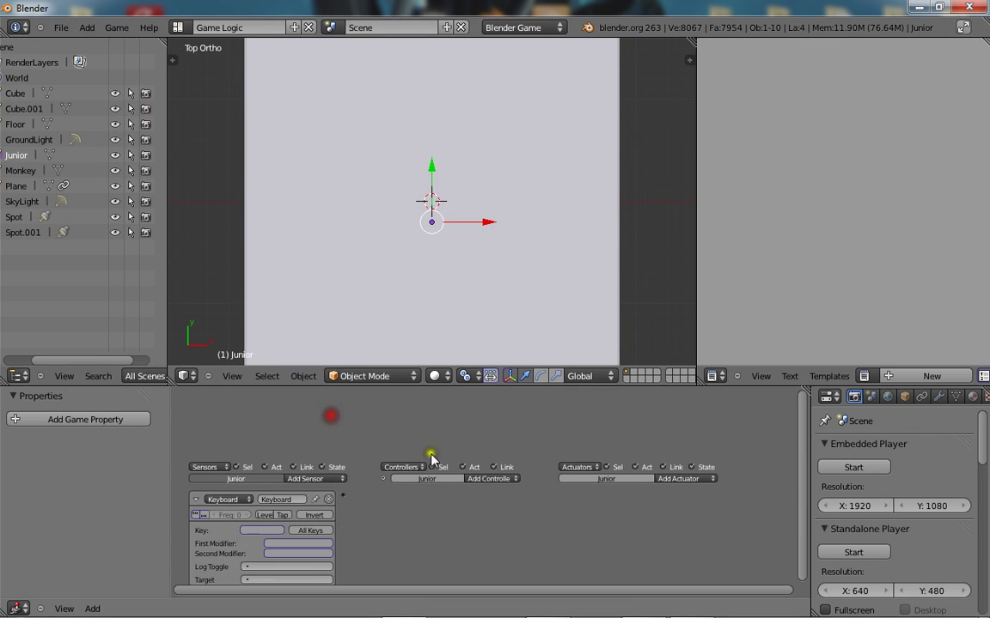
click(485, 479)
click(481, 508)
click(687, 478)
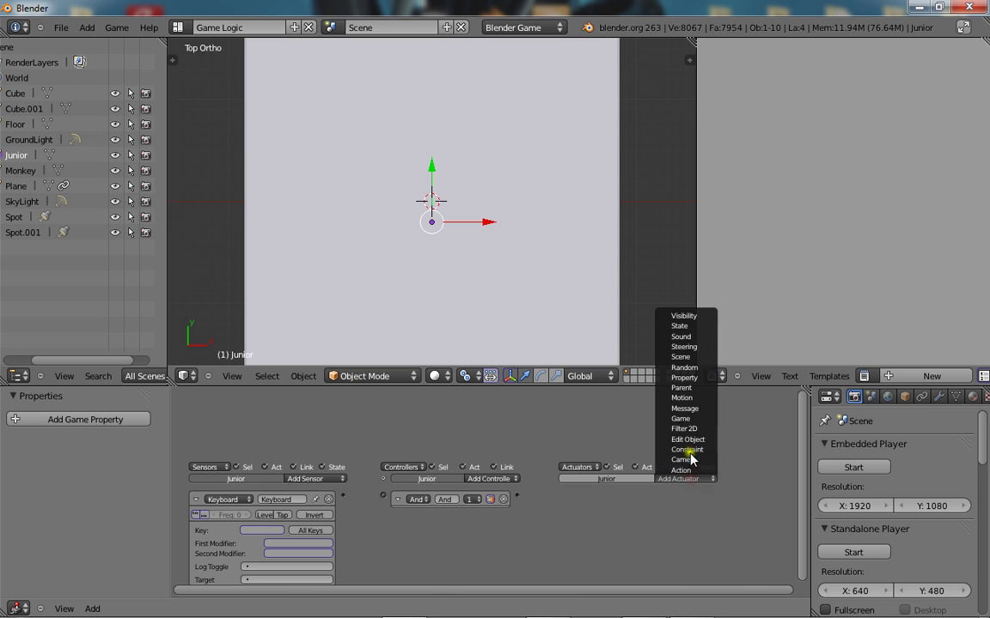
click(683, 398)
Link the cube's three logic bricks, assign the W key and set the motion's Y location to 0.10.
drag(550, 499, 561, 496)
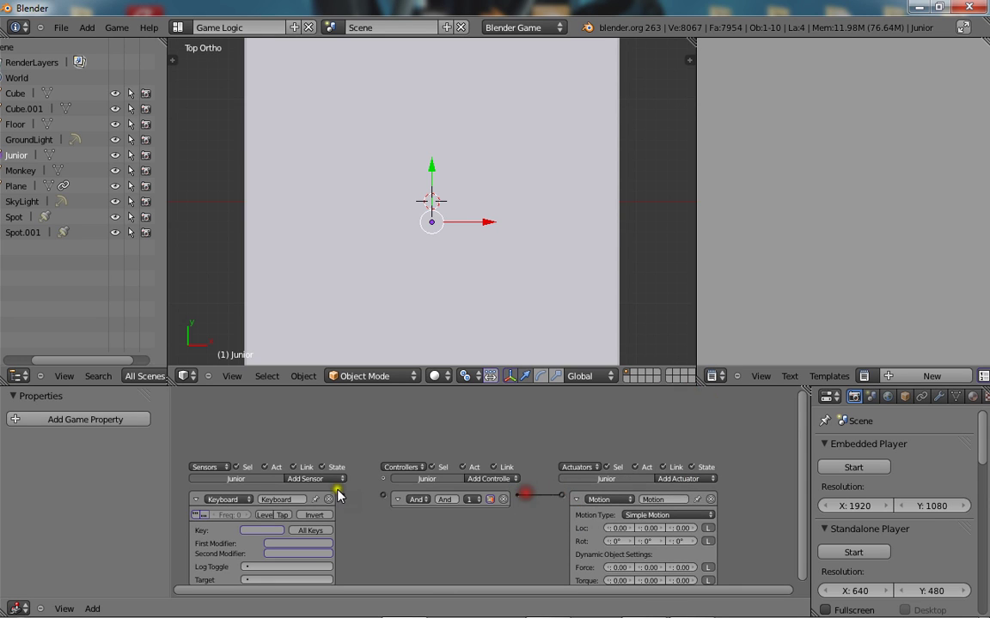
drag(369, 501, 383, 500)
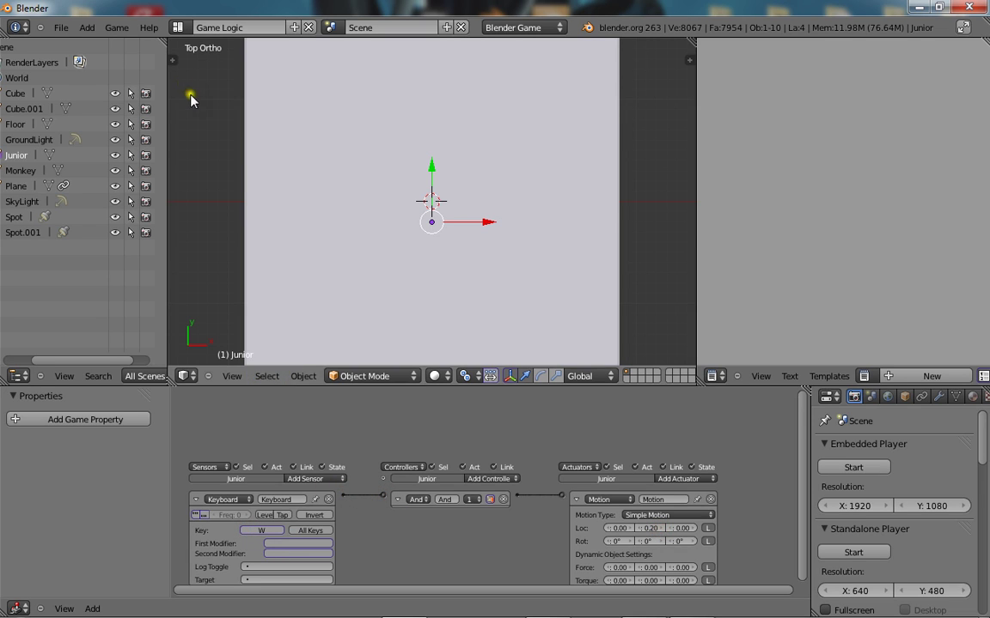
click(640, 529)
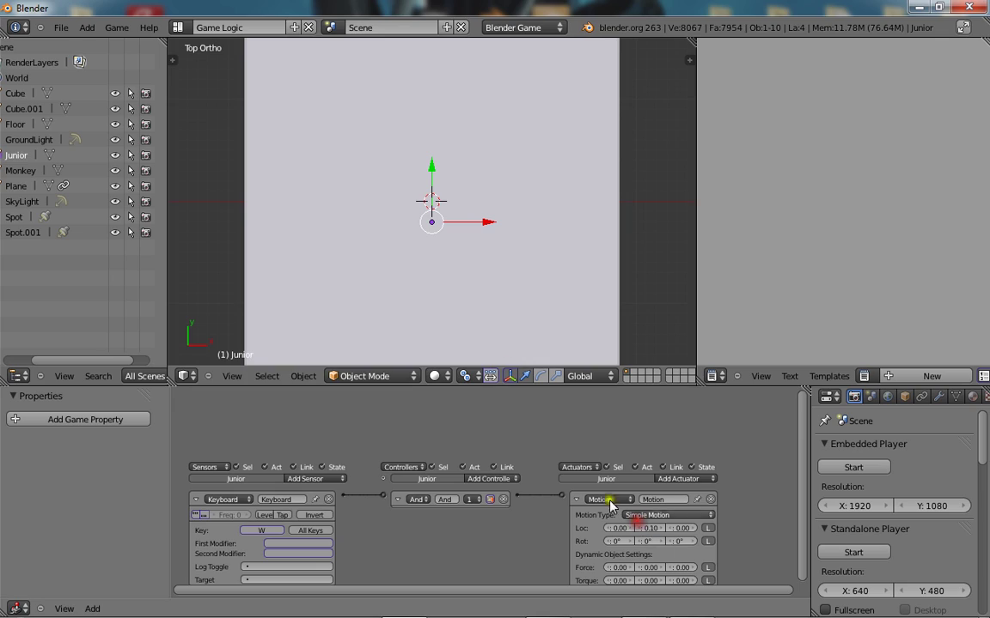
Return to the View layout and run the game to test the cube's keyboard movement.
click(179, 26)
click(211, 174)
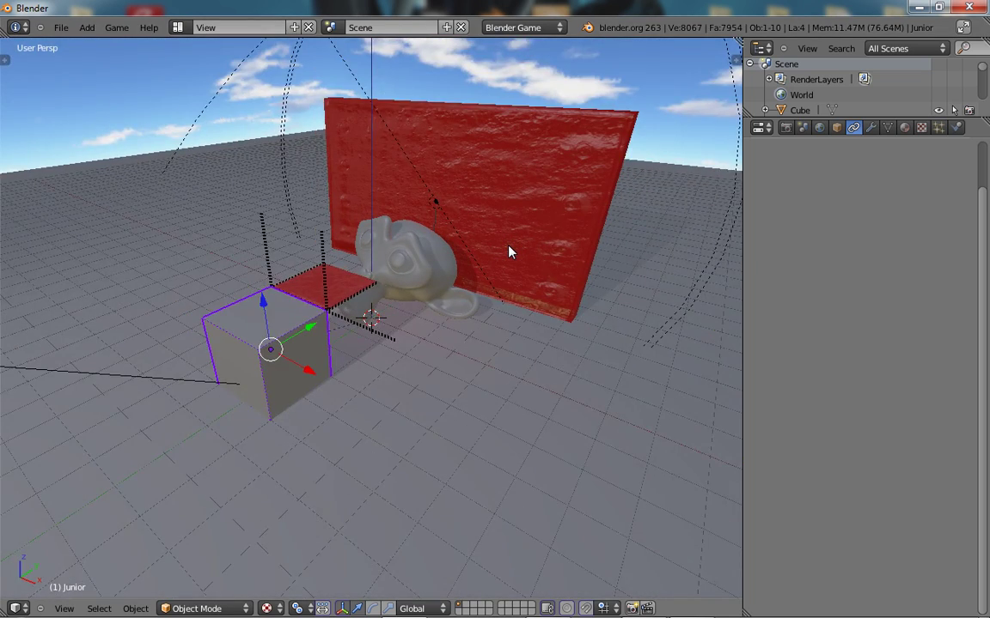
key(p)
key(Escape)
Reverse the cube's Motion actuator by setting its Y location to -0.10 in the Game Logic layout.
click(178, 27)
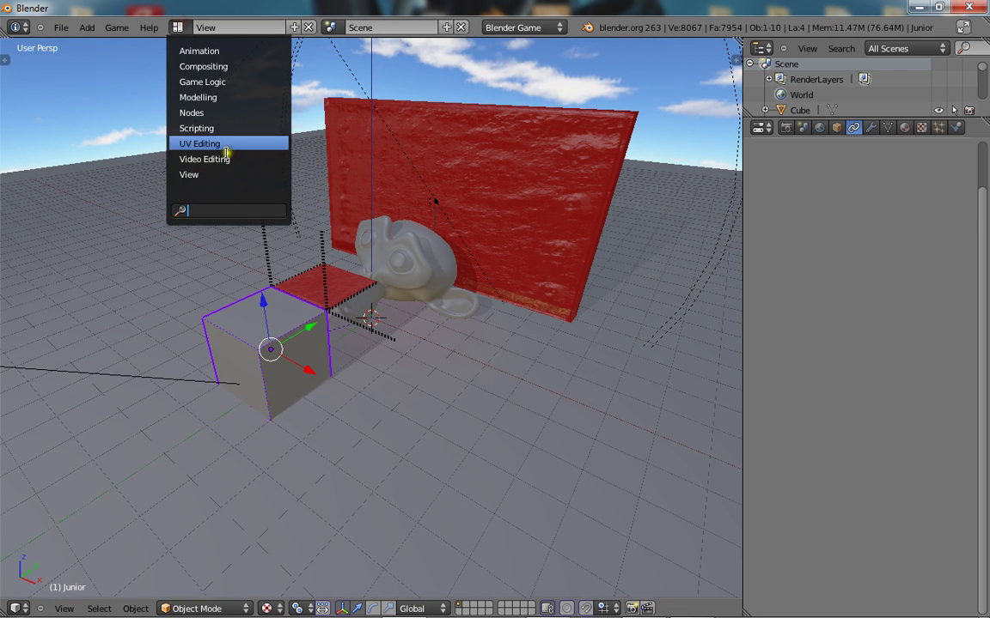
click(196, 82)
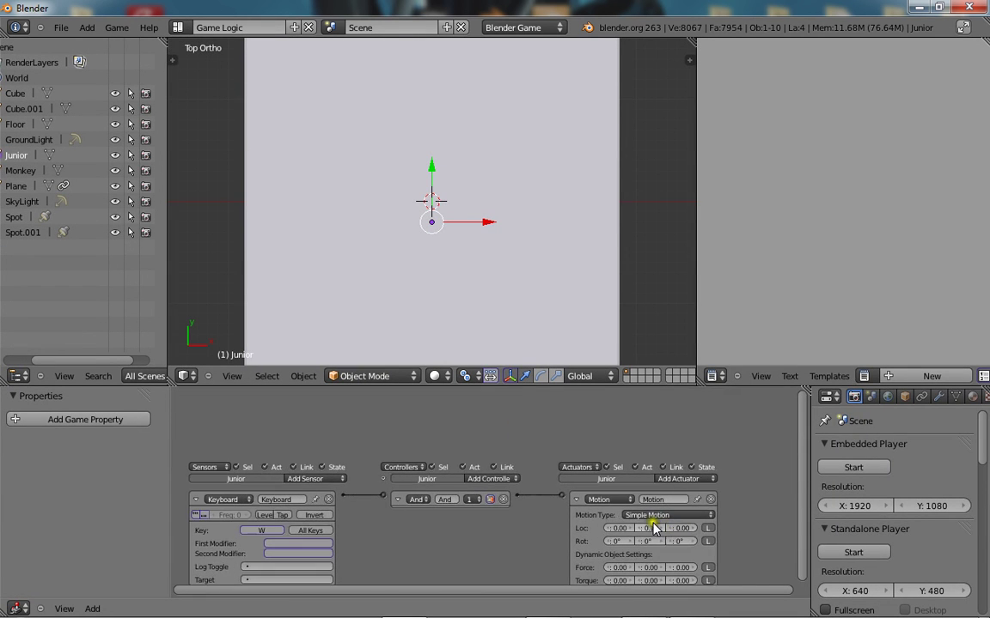
middle_drag(654, 531, 247, 463)
scroll(614, 495, up, 1)
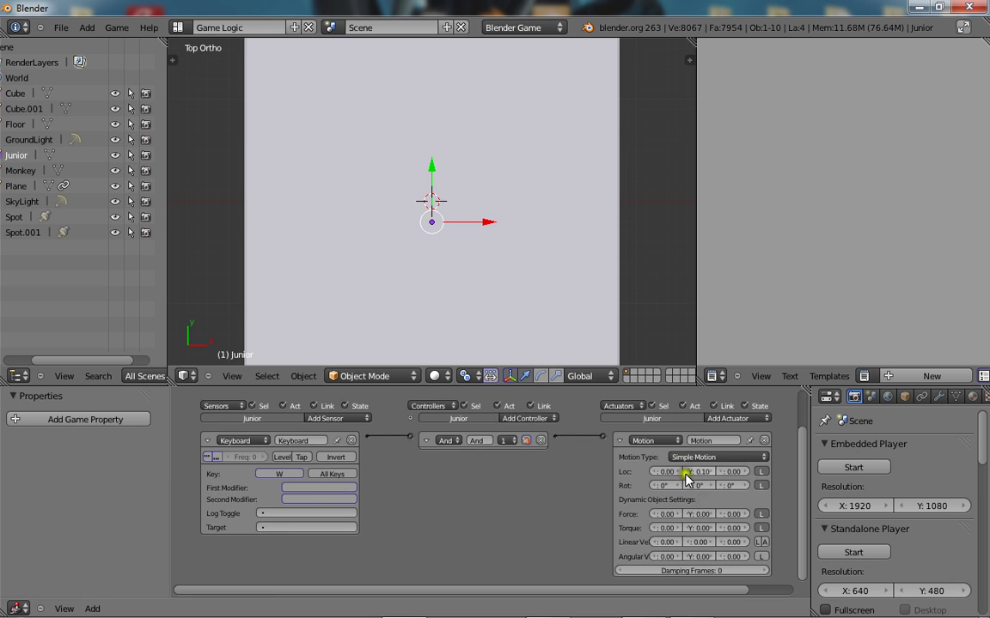
click(688, 472)
Go back to the View layout and run the game to check the reversed movement with the attached cloth.
click(188, 29)
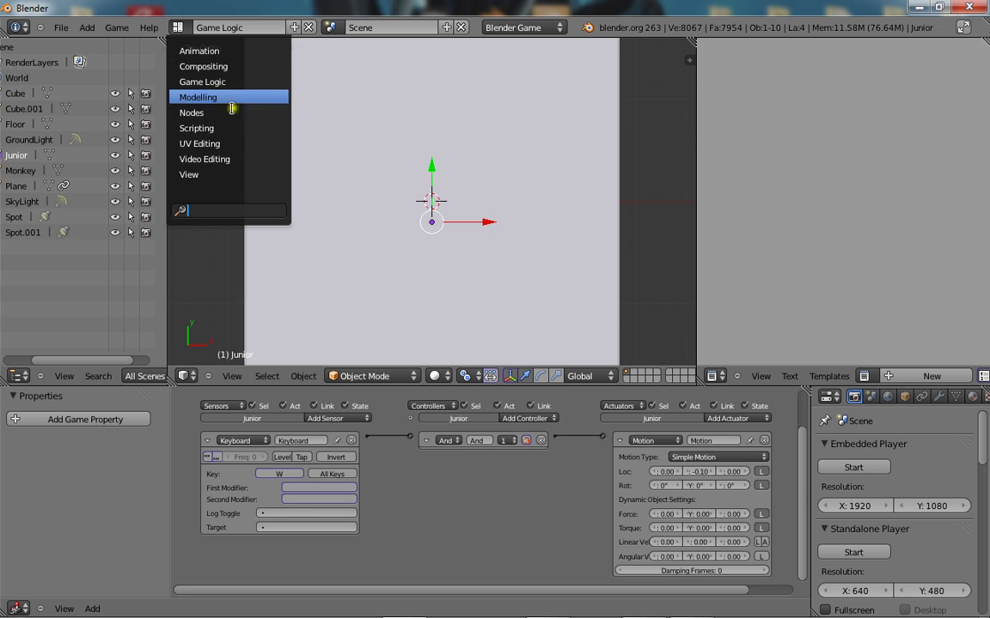
click(219, 175)
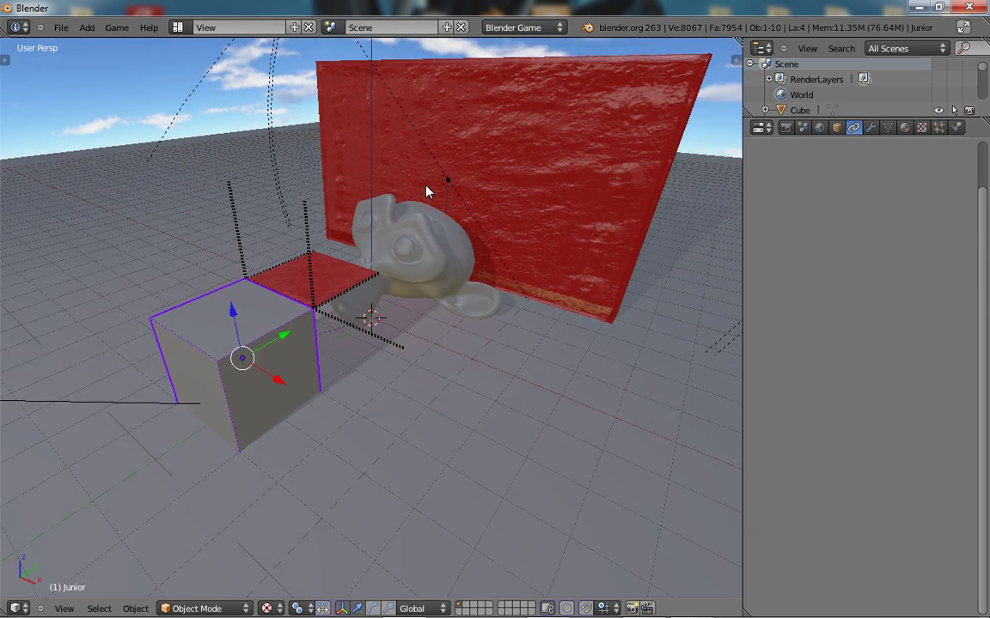
key(p)
key(Escape)
Review the plane's physics settings and set the cube Junior's mass to 13.
right_click(288, 279)
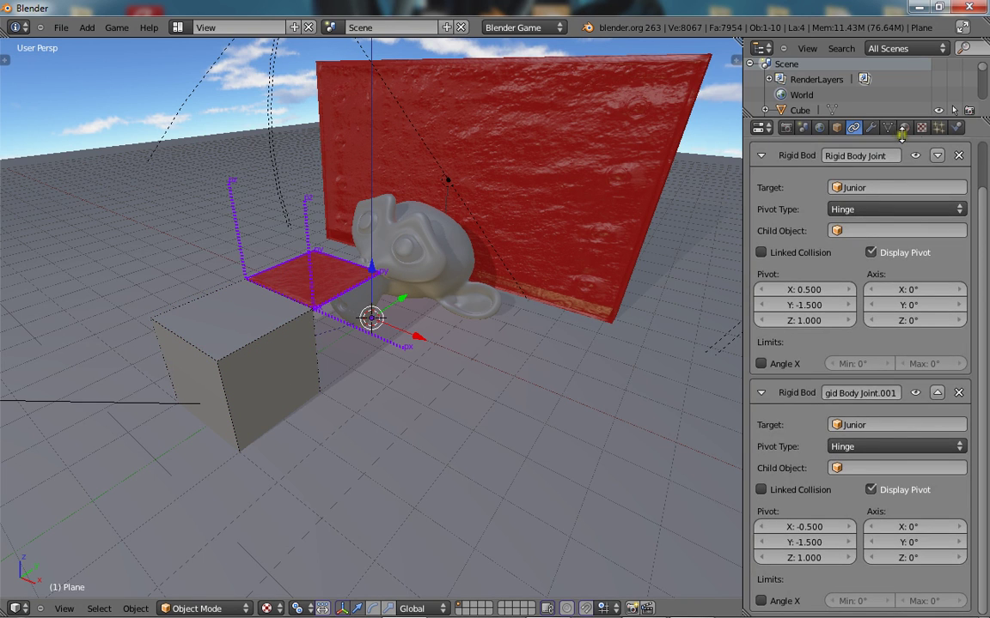
click(956, 128)
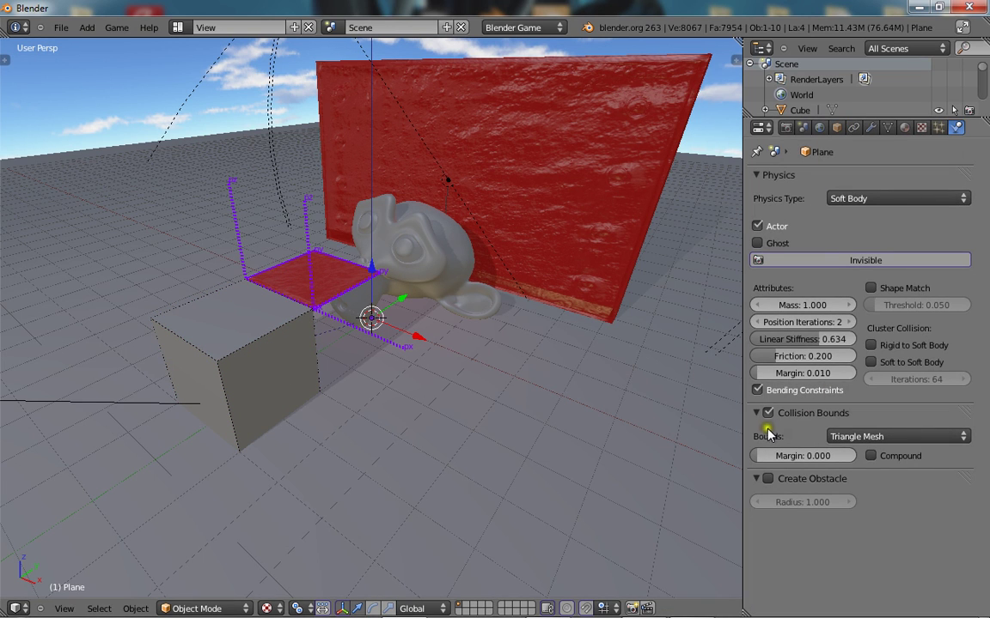
right_click(249, 365)
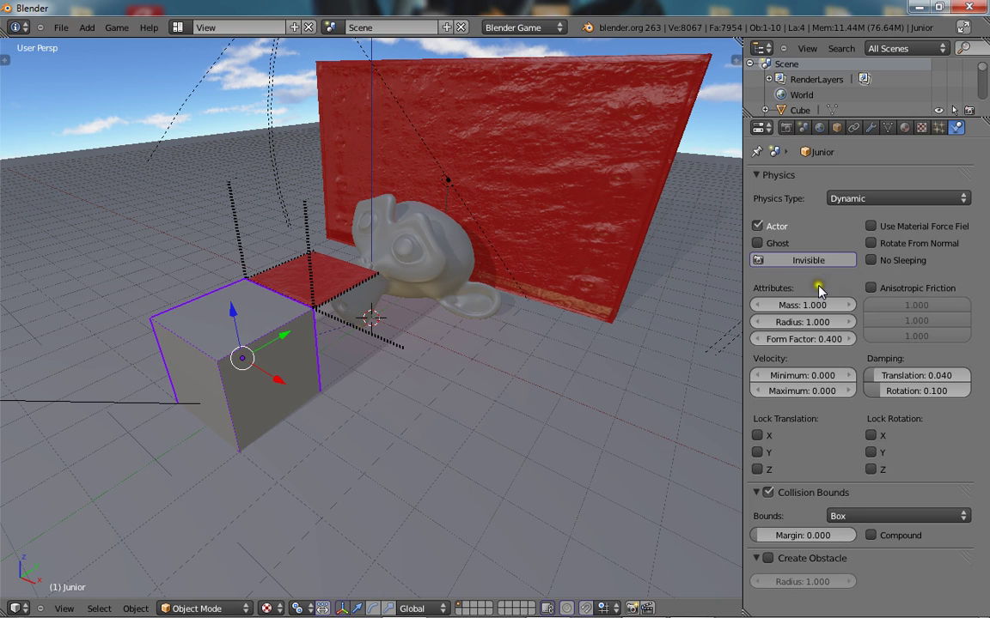
click(800, 308)
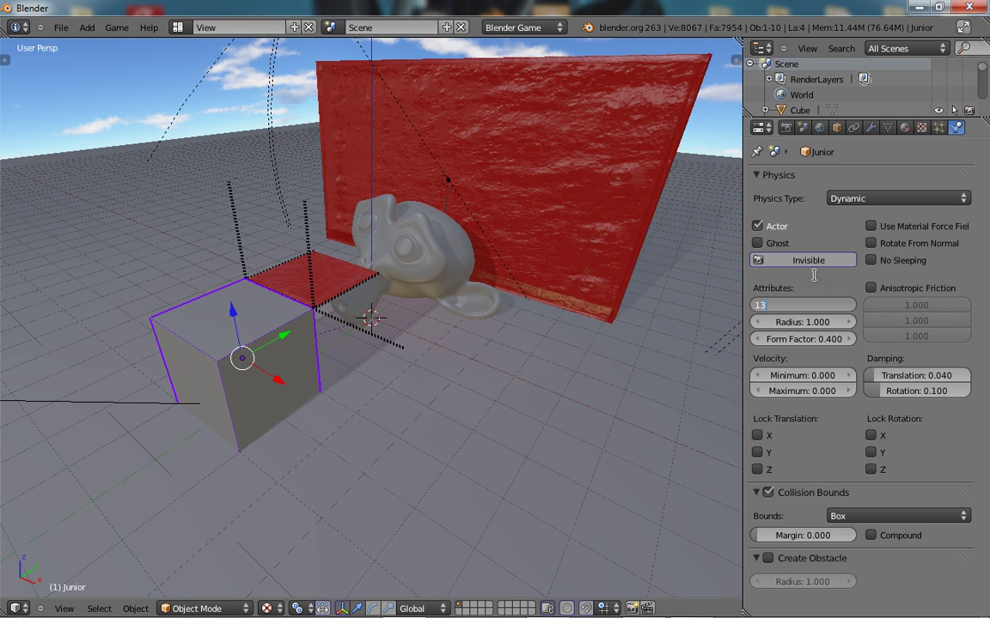
text(13)
Run the game to see how the heavier cube pulls the cloth.
right_click(283, 280)
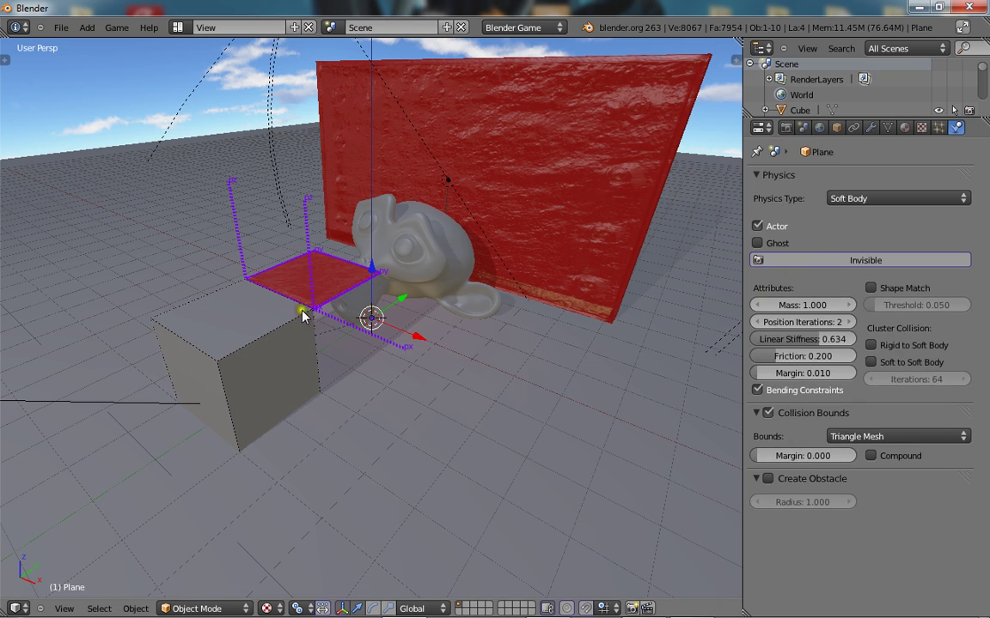
right_click(302, 317)
key(p)
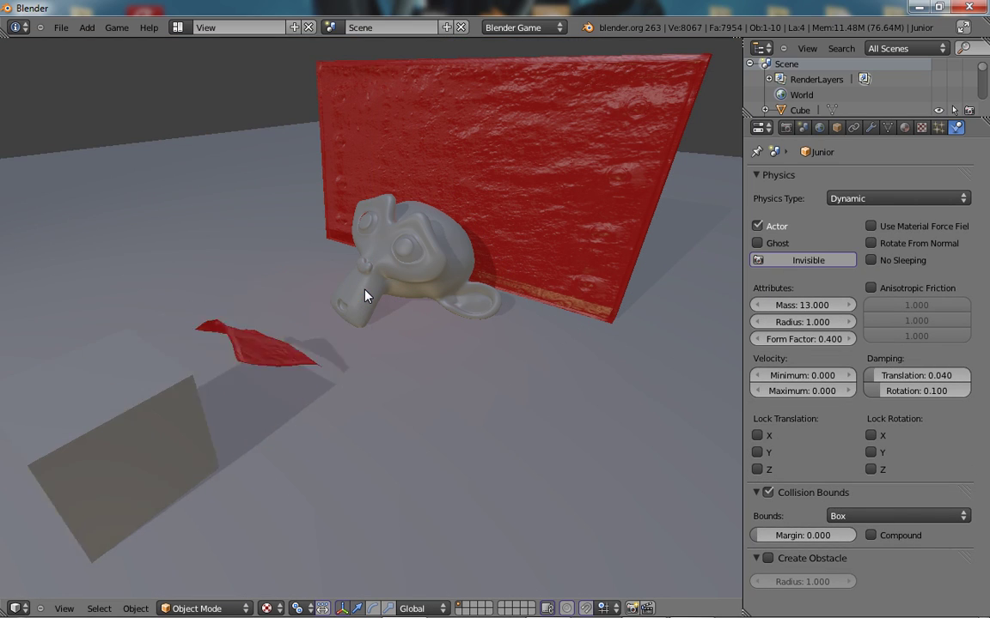
key(Escape)
Raise the plane's collision bounds margin to about 0.097 and test the cloth in the game.
scroll(356, 312, down, 1)
middle_drag(356, 312, 262, 294)
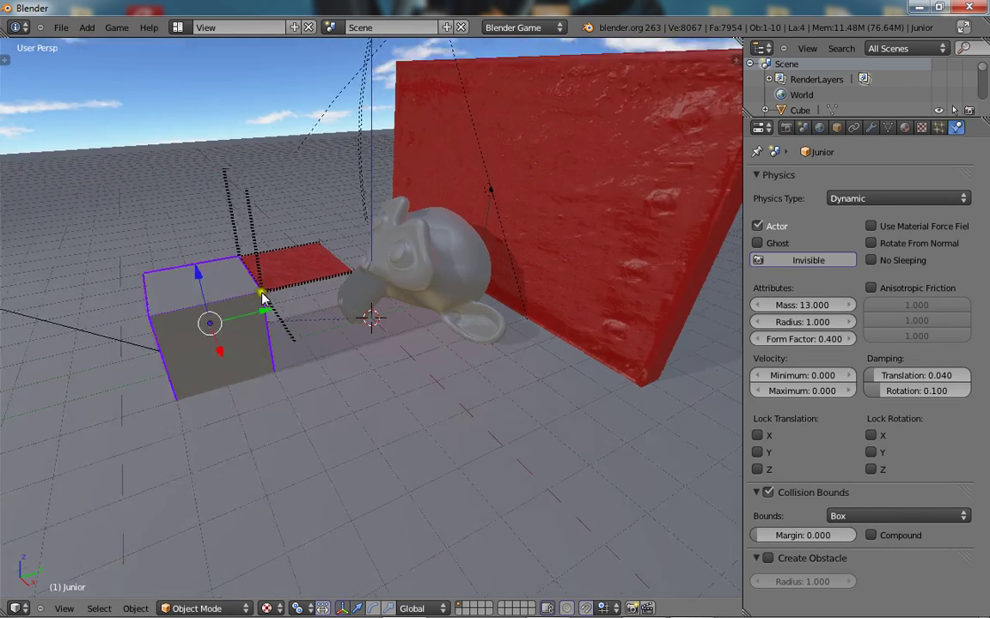
scroll(262, 294, up, 1)
right_click(260, 253)
drag(766, 456, 808, 461)
key(p)
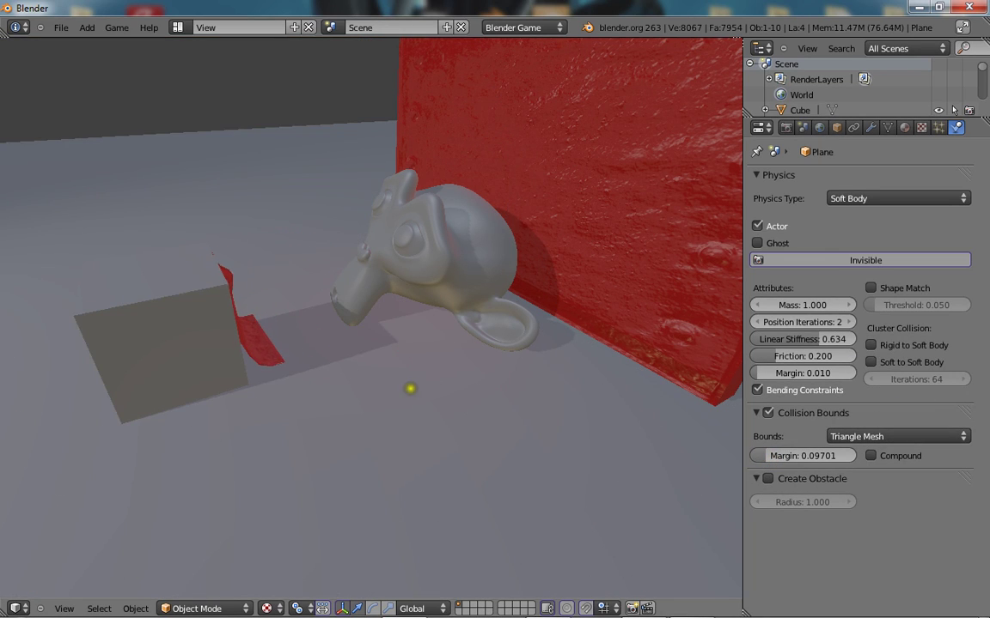
key(Escape)
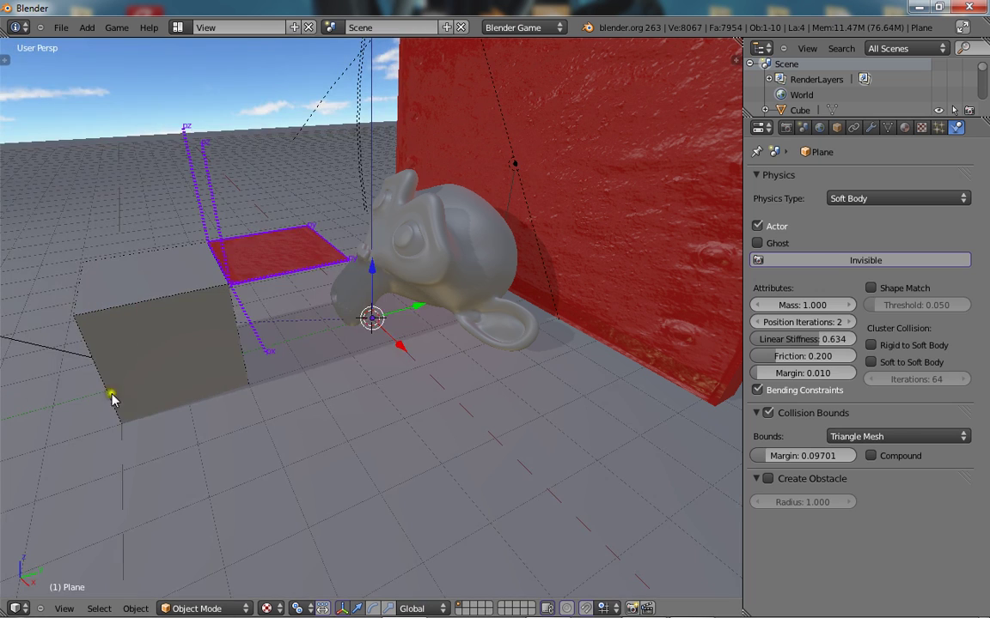
Raise the cube's collision bounds margin to about 0.075 and test it in the game.
right_click(186, 356)
drag(761, 537, 770, 538)
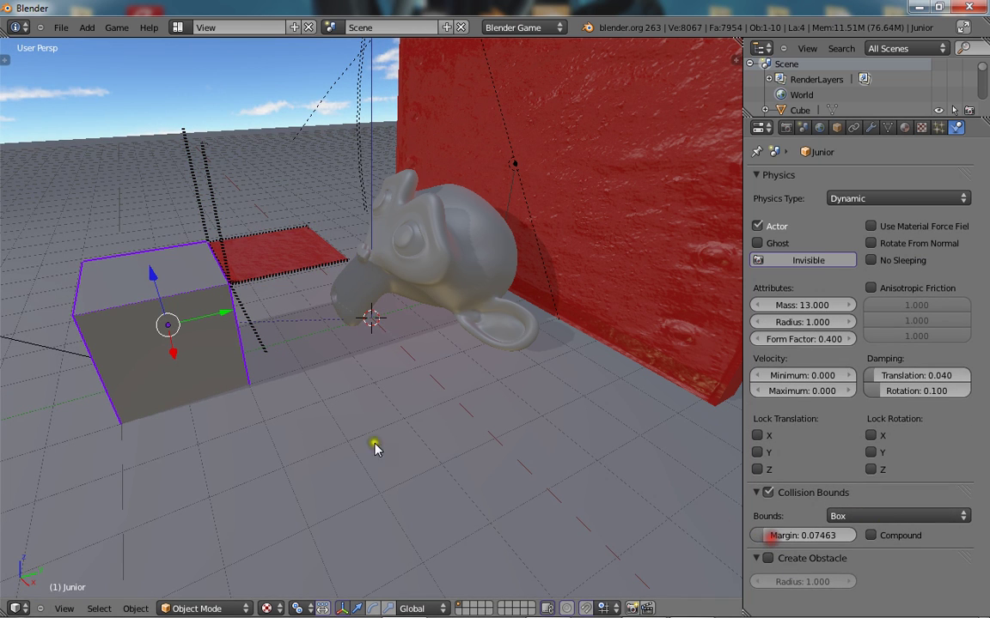
key(p)
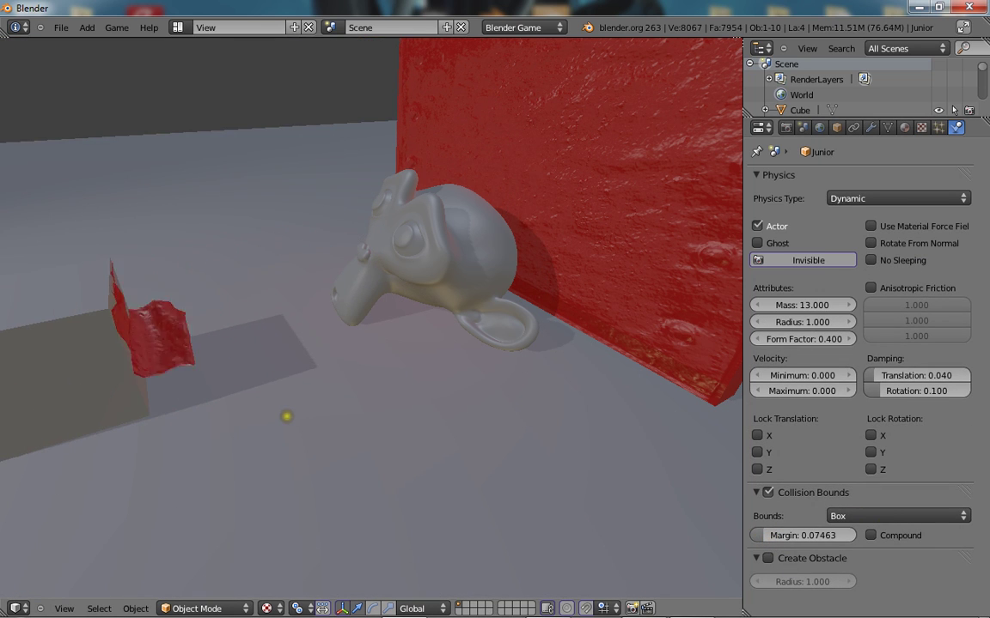
key(Escape)
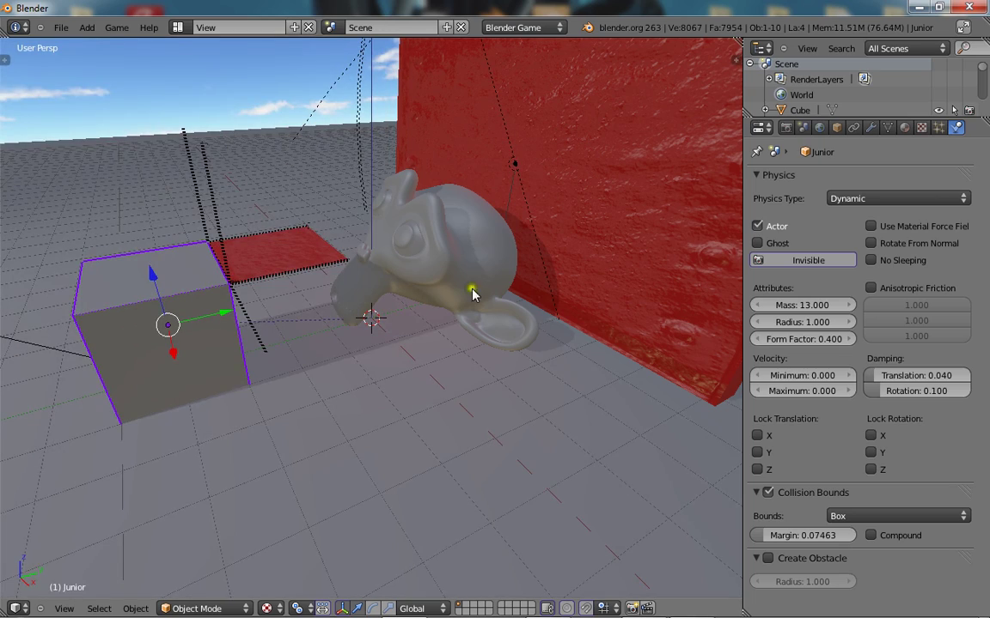
middle_drag(434, 208, 382, 295)
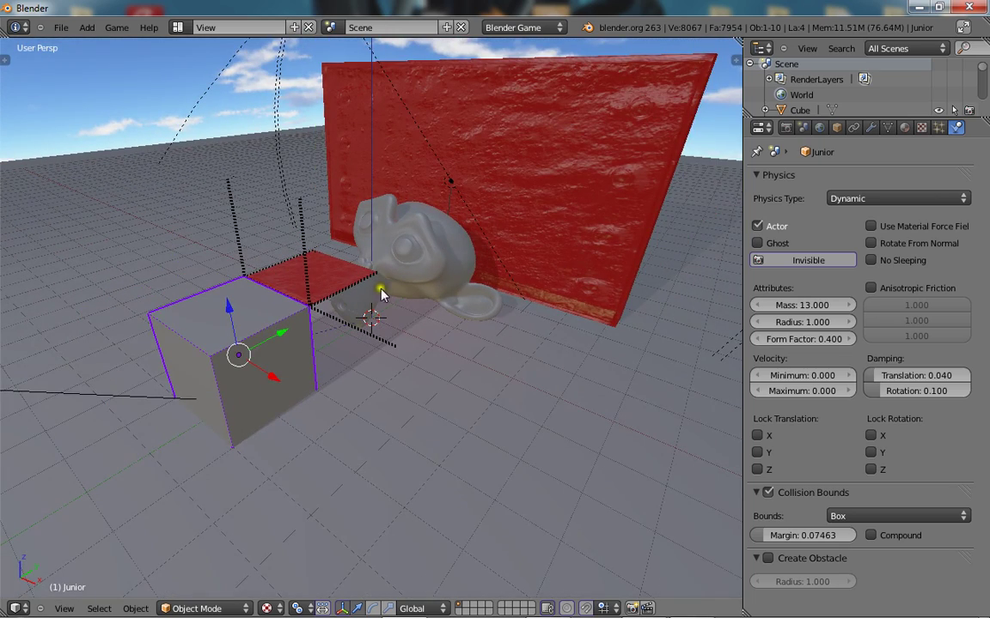
click(694, 602)
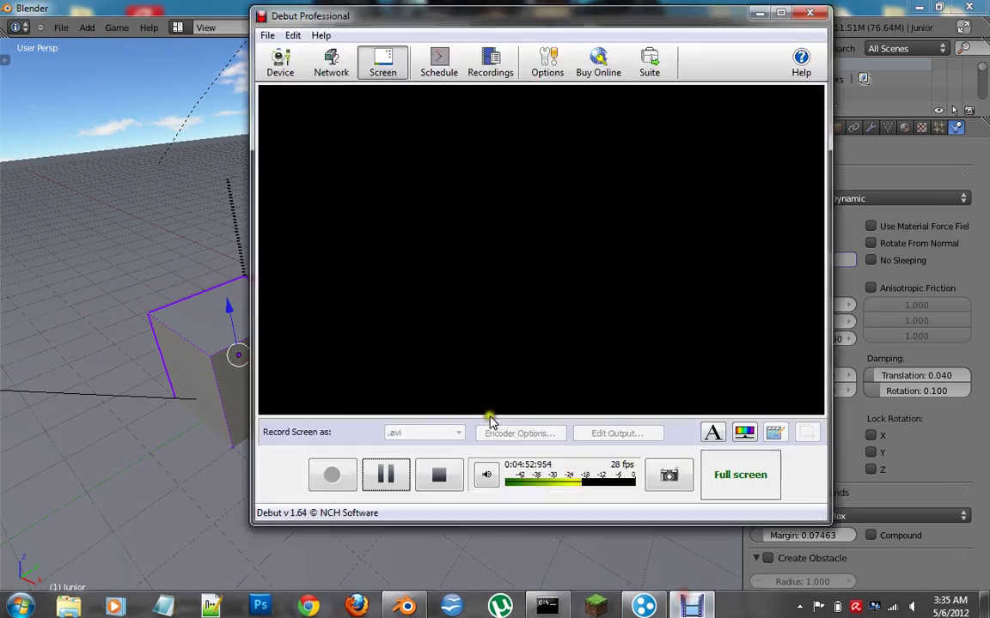